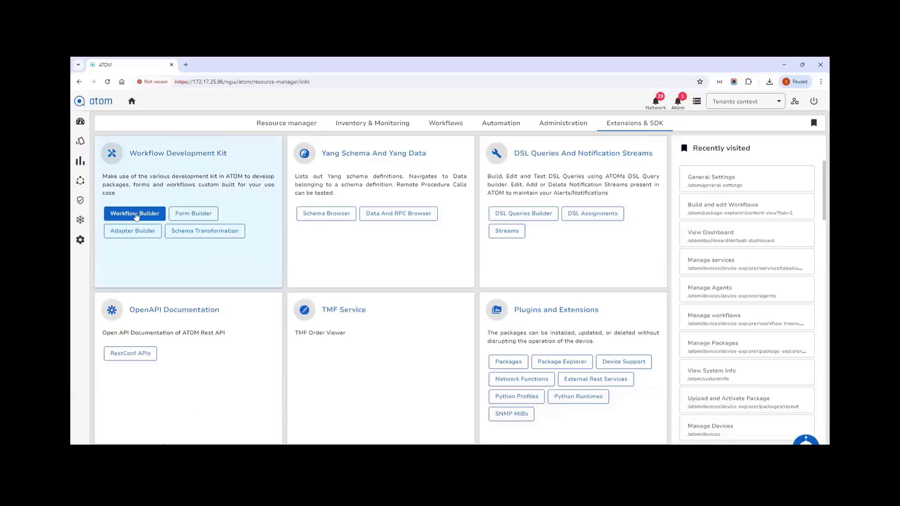
Step: Open the Workflow Builder and look through the first page of the available packages
click(136, 215)
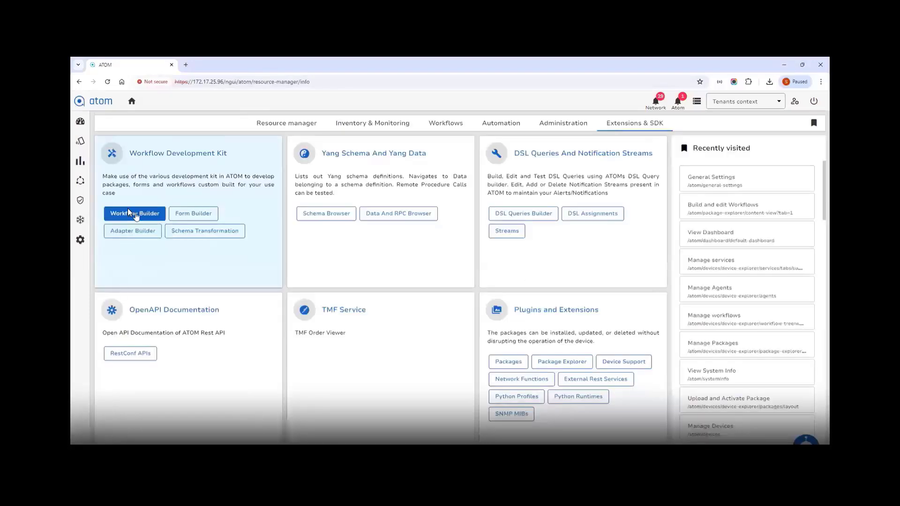
click(129, 211)
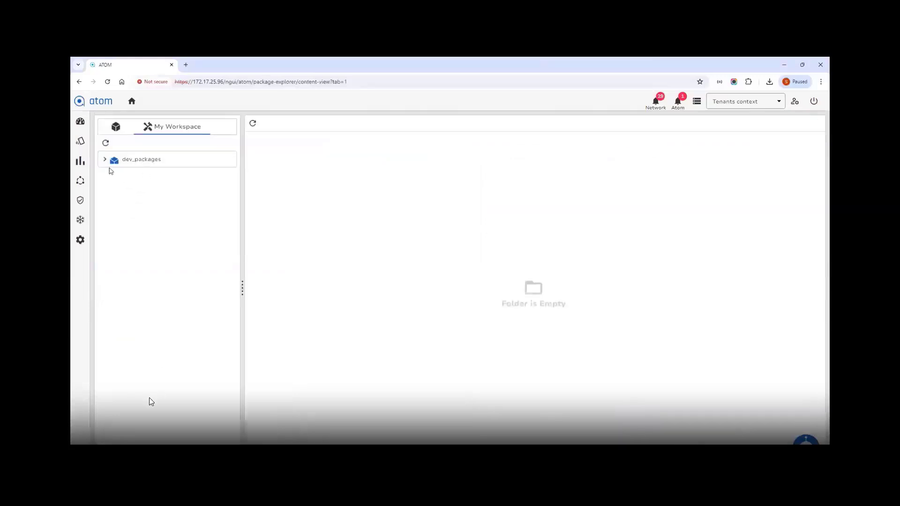
click(115, 132)
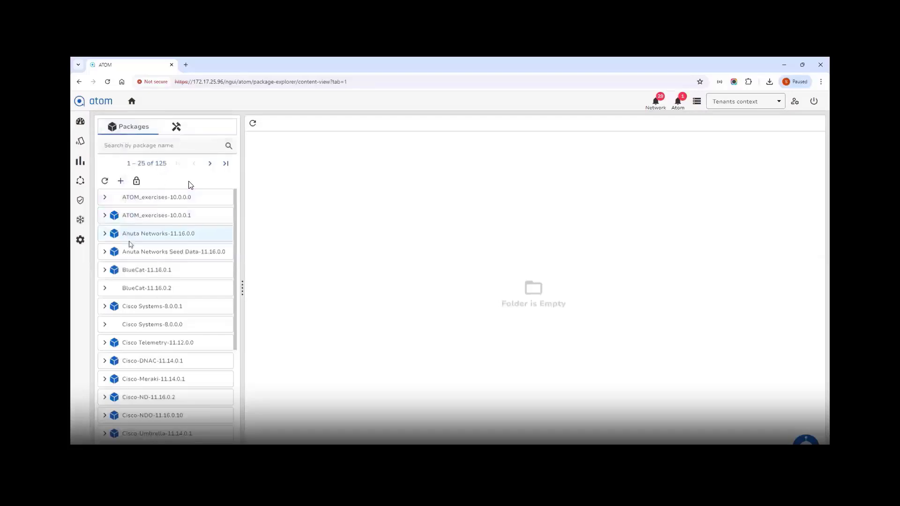
scroll(160, 360, down, 4)
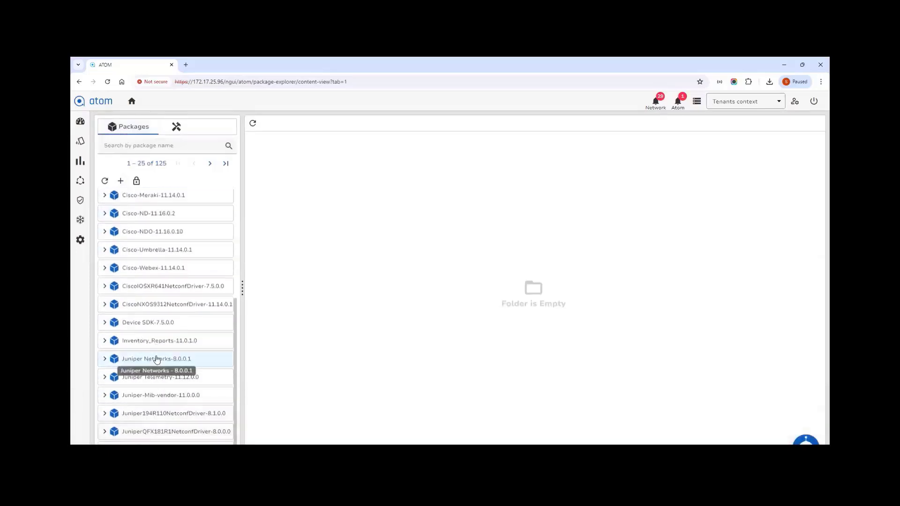
scroll(157, 360, up, 1)
scroll(157, 360, up, 5)
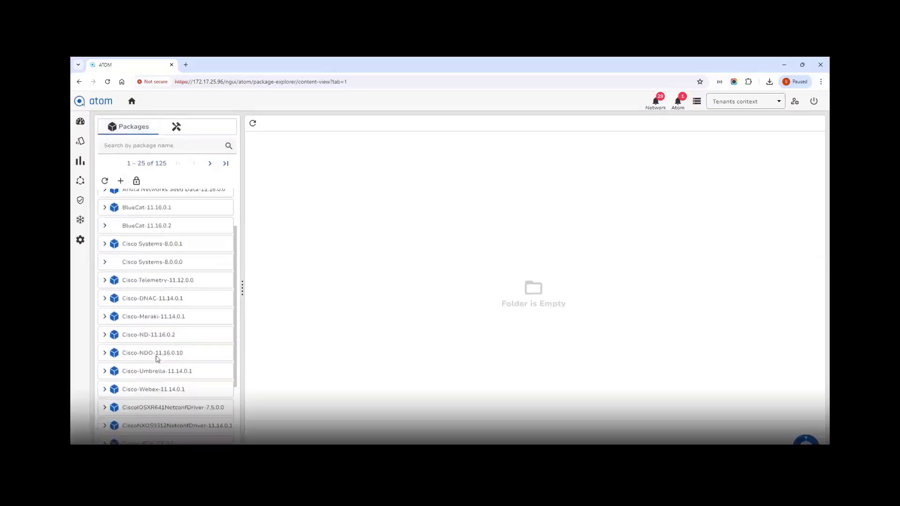
Step: Open Port Turn UP.bpmn from the admin folder of dev_packages in the personal workspace and put it in edit mode
click(180, 125)
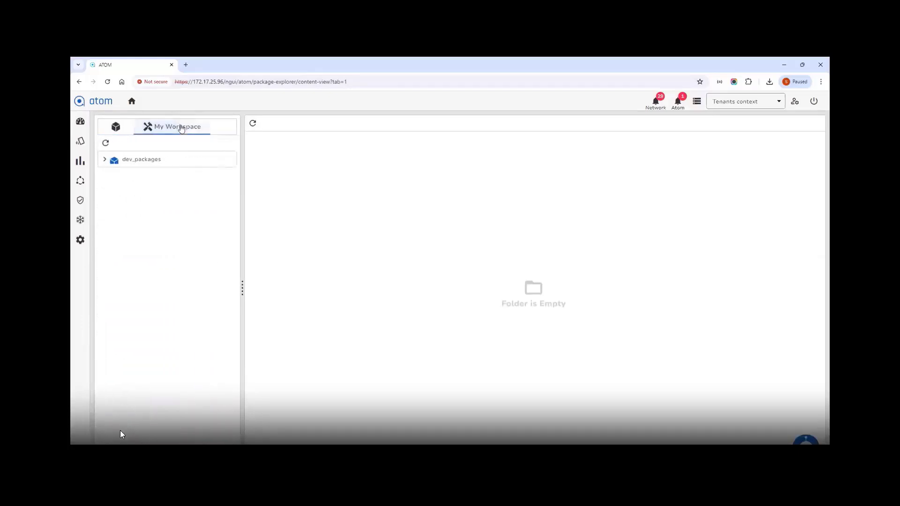
click(105, 161)
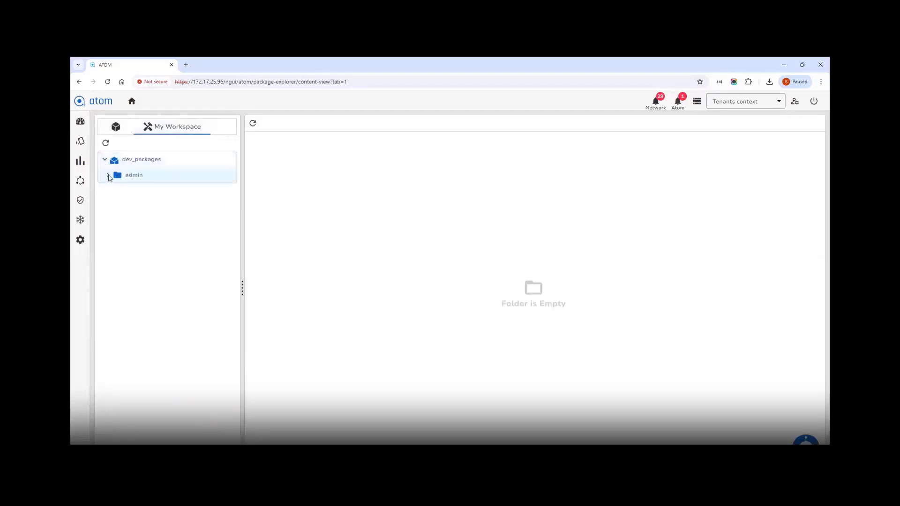
click(108, 177)
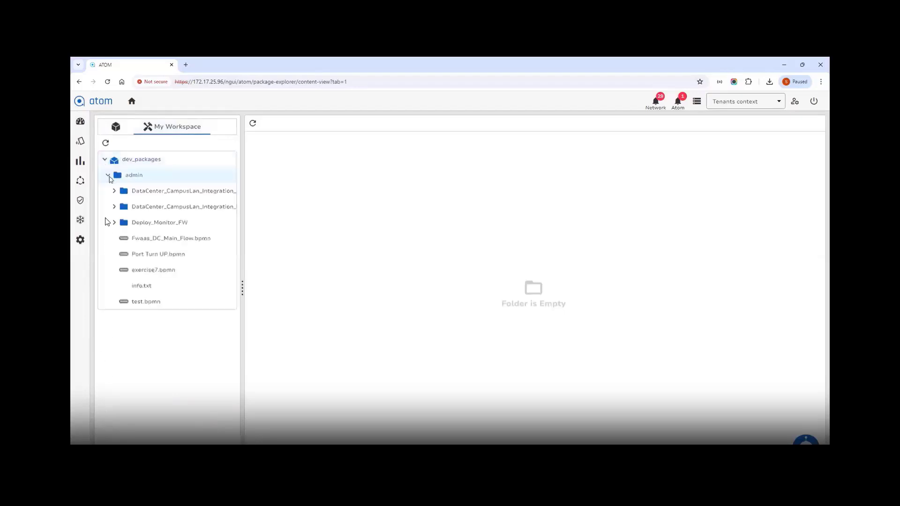
click(143, 256)
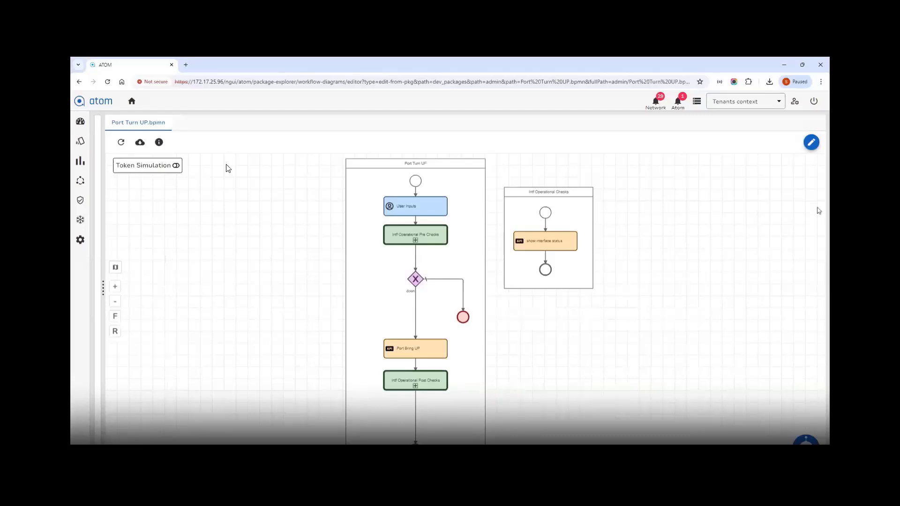
click(812, 143)
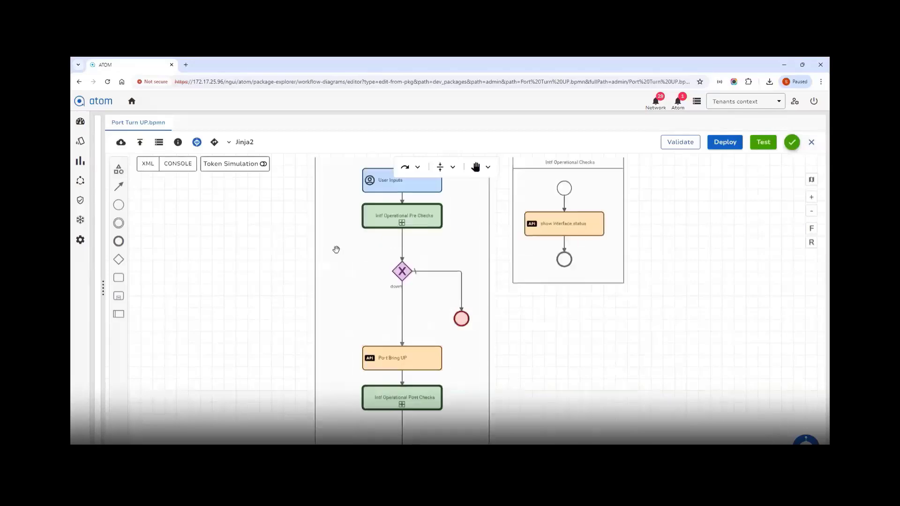
Step: Browse the ATOM API categories for the workflow, examining the ansible-playbook entry under Ansible Playbook APIs
click(778, 459)
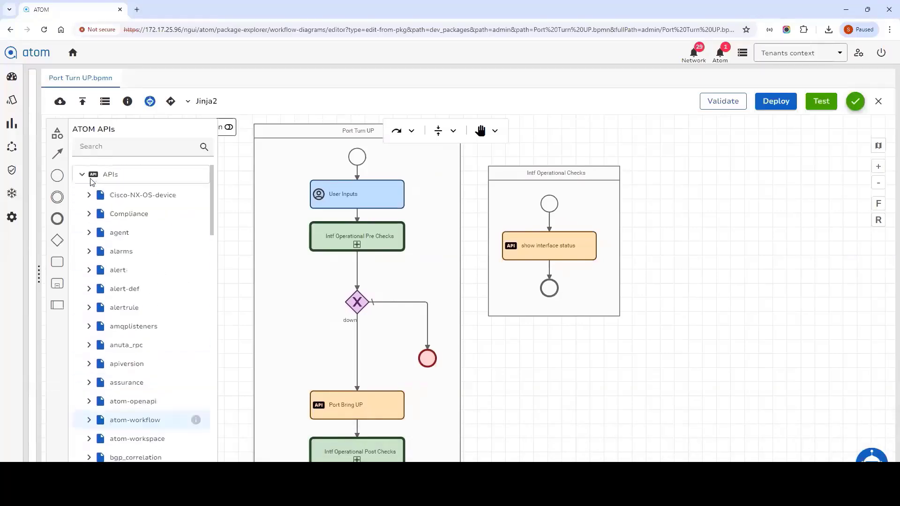
click(83, 175)
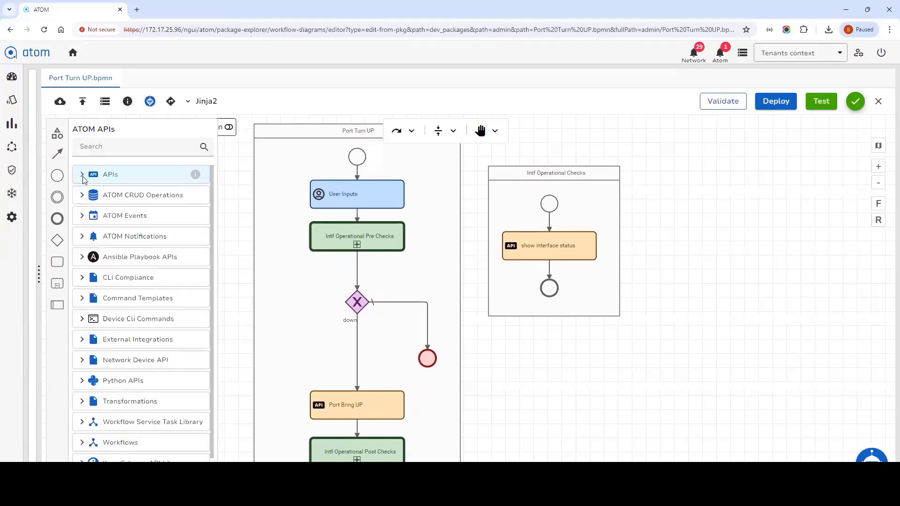
click(82, 257)
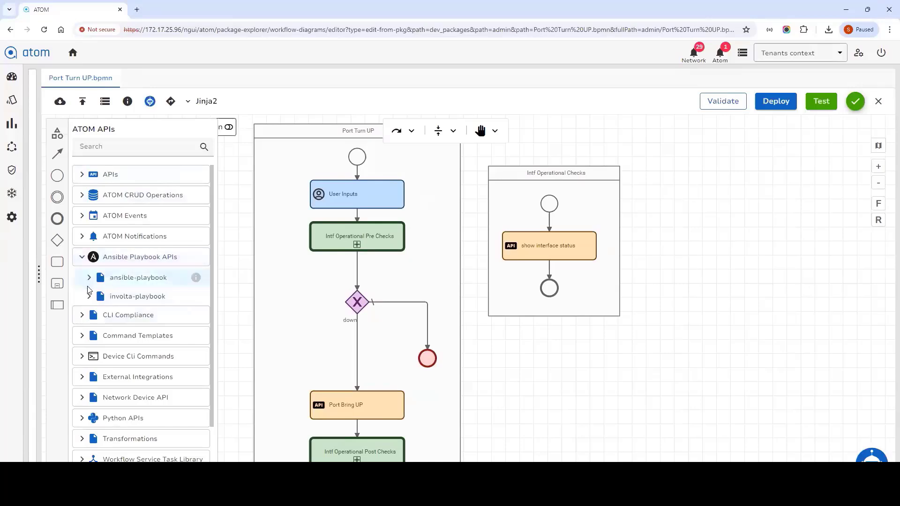
click(89, 278)
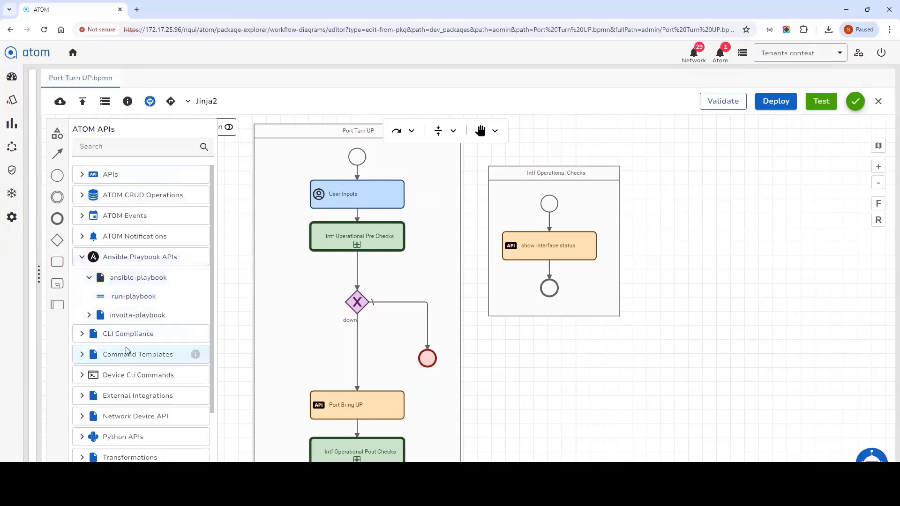
click(82, 261)
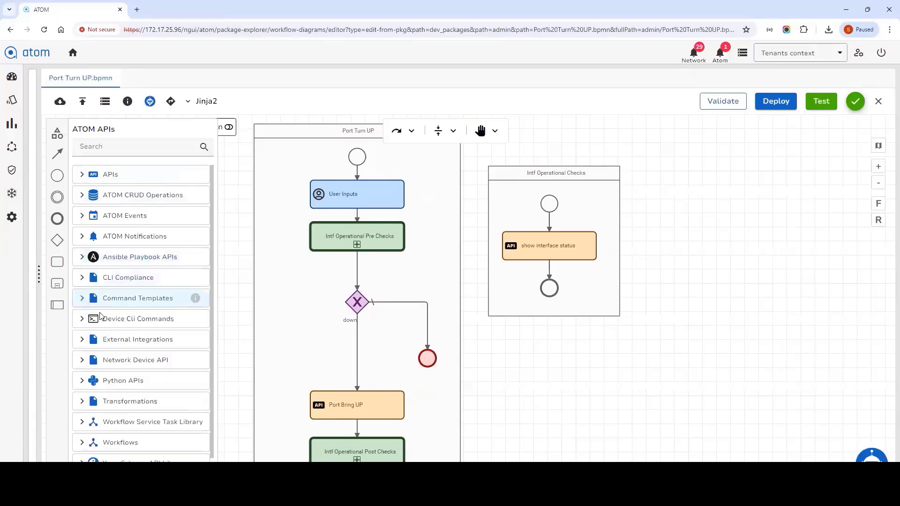
scroll(92, 312, down, 1)
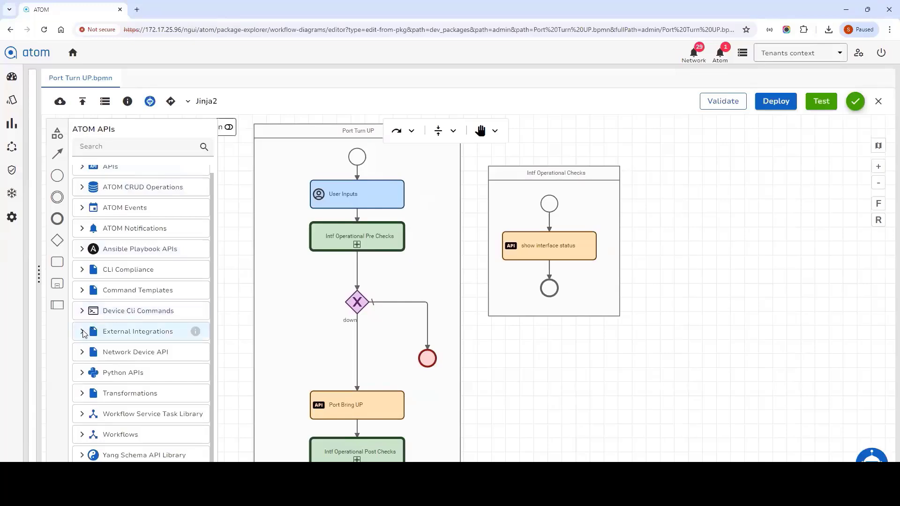
Step: Examine the Rpc operations of Cisco-NDO among the External Integrations, then collapse that category
click(93, 331)
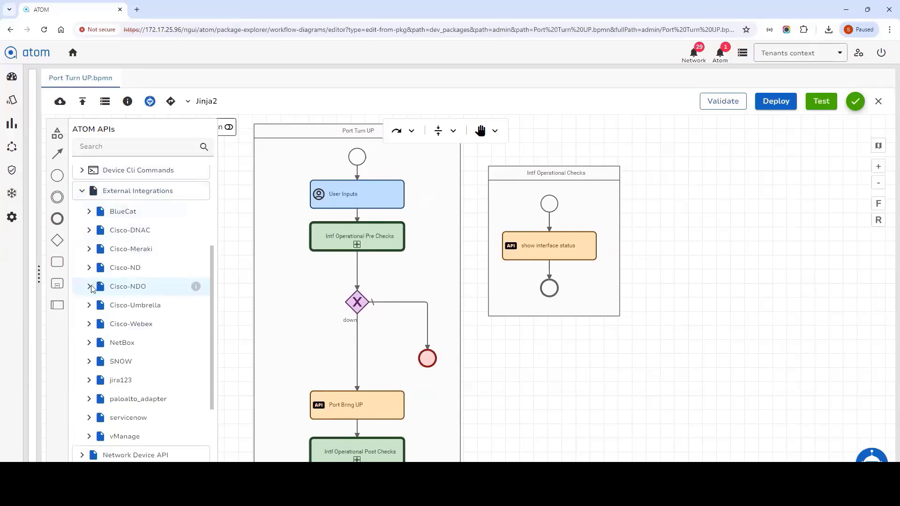
click(90, 288)
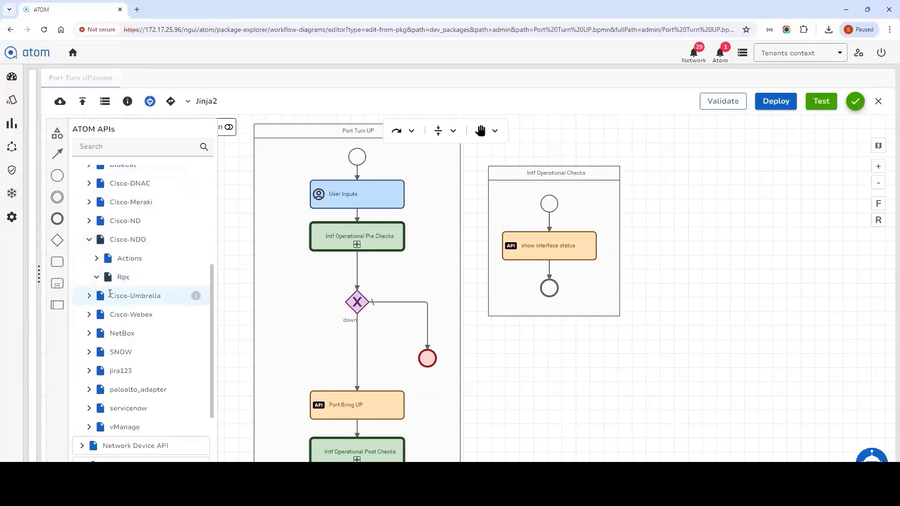
click(97, 278)
scroll(117, 374, down, 3)
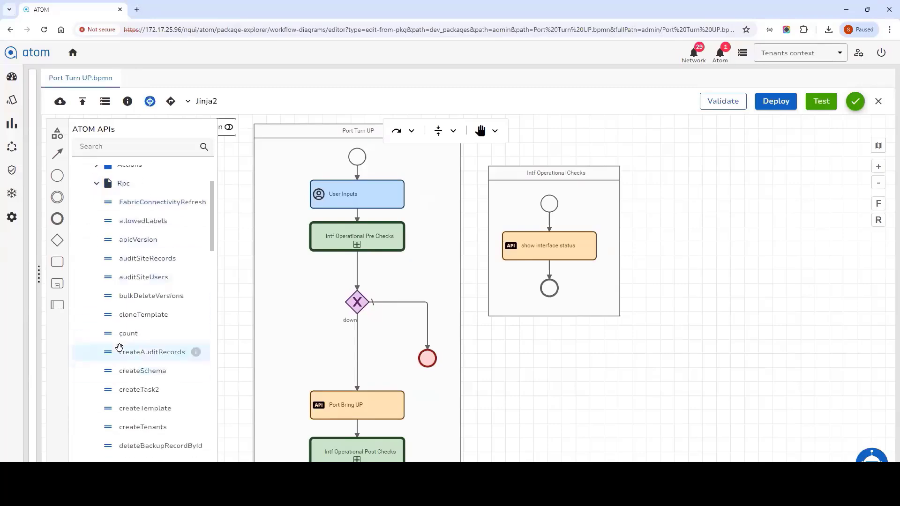
scroll(113, 347, up, 7)
click(83, 339)
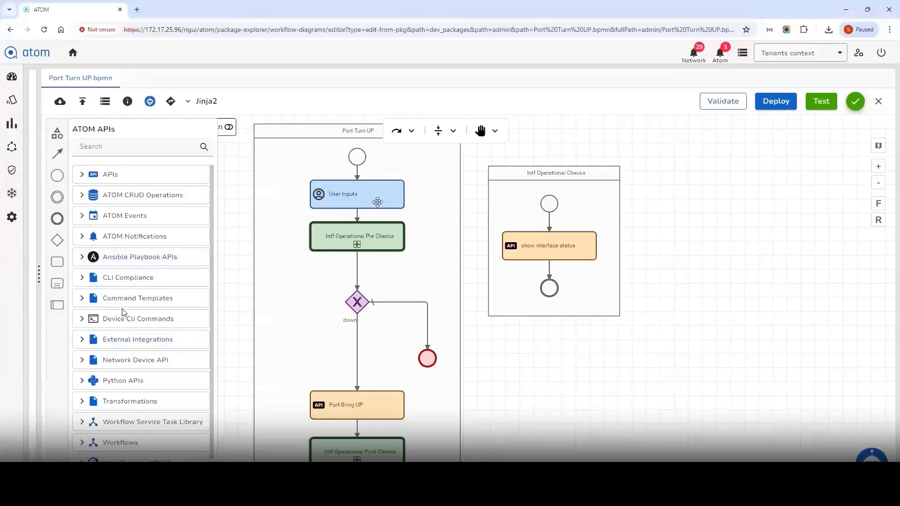
Step: Review the form fields of the User Inputs task and the Intf Operational Pre Checks activity with its Intf Operational Checks process
click(381, 201)
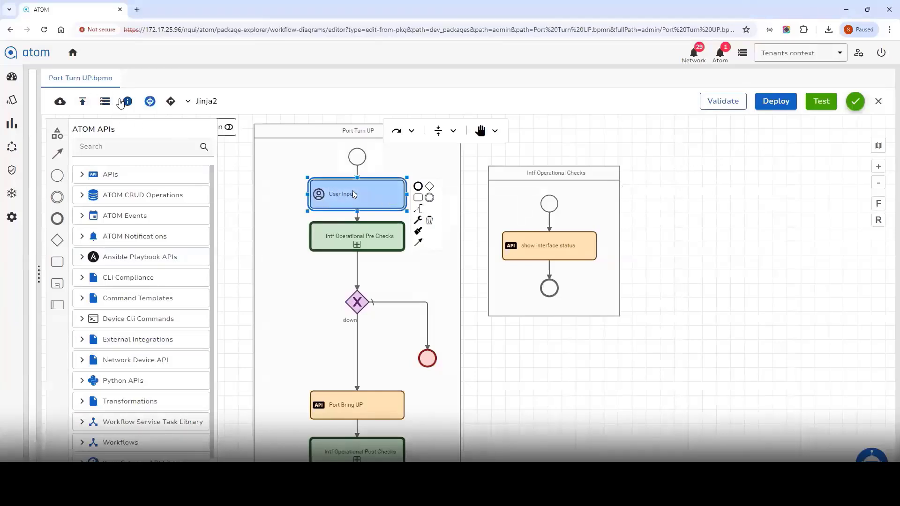
click(126, 102)
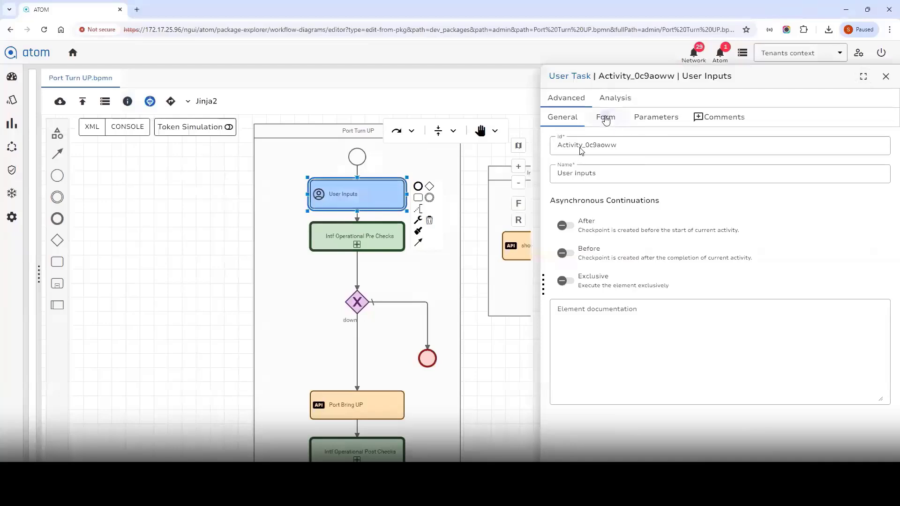
click(606, 119)
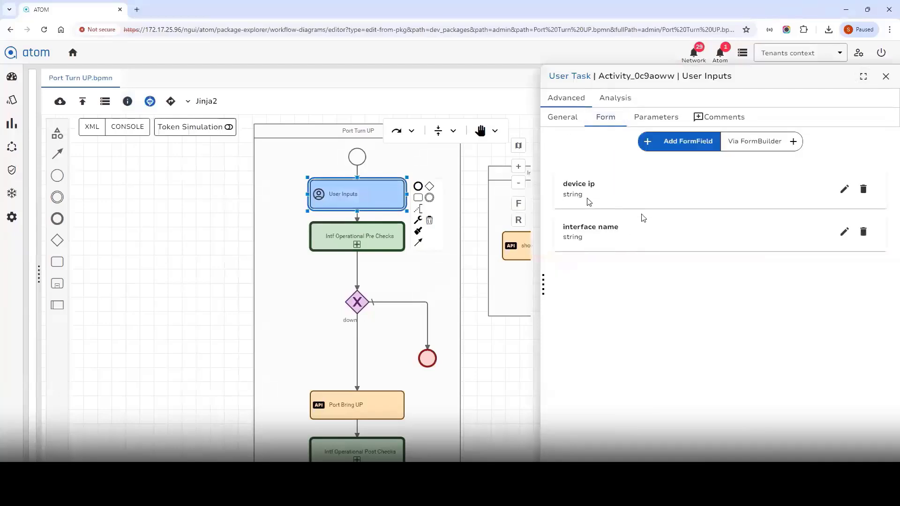
click(886, 76)
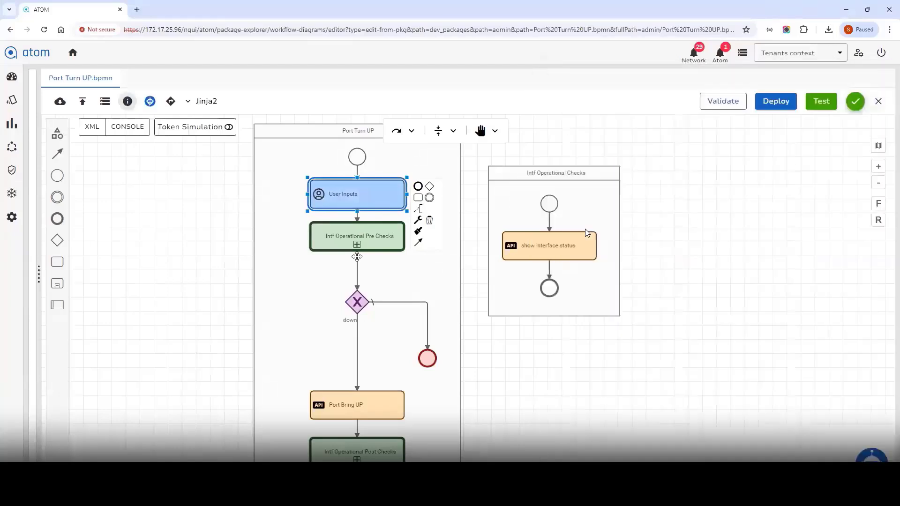
click(368, 236)
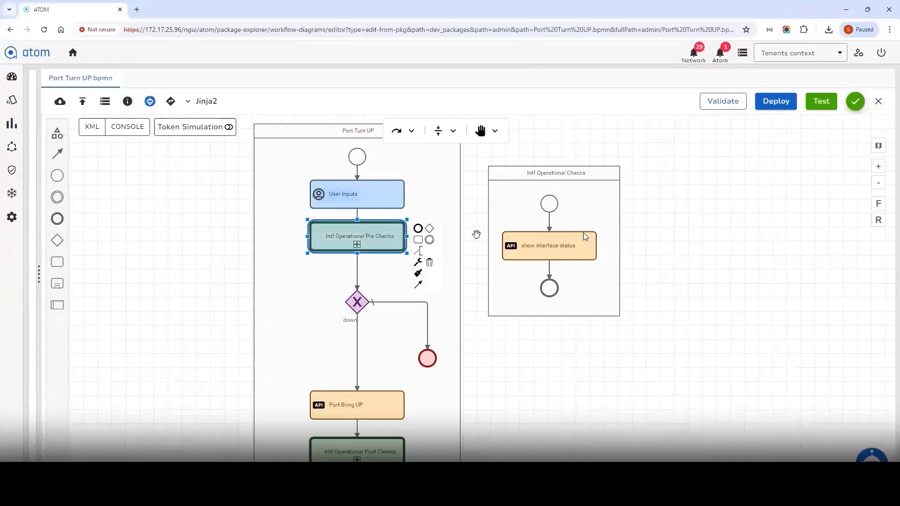
click(509, 176)
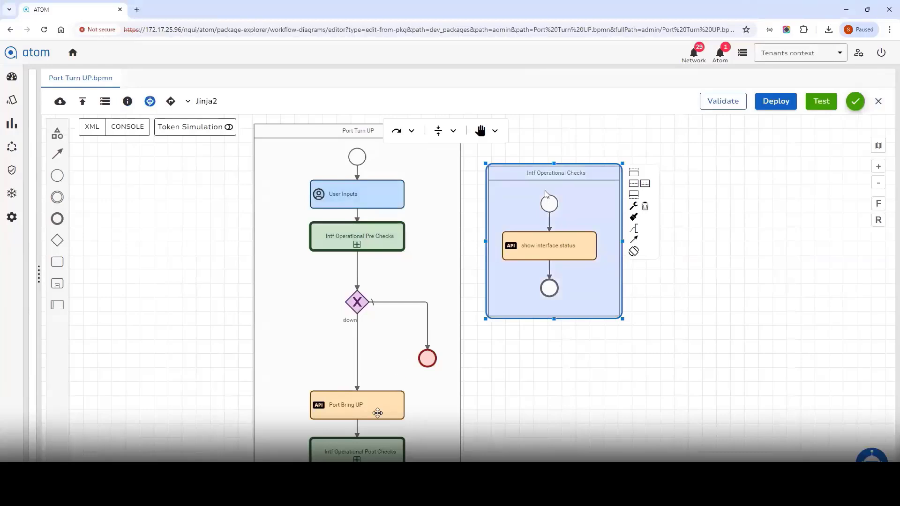
Step: Review the input properties of the Port Bring UP task and the Intf Operational Post Checks activity with its checks process
click(378, 413)
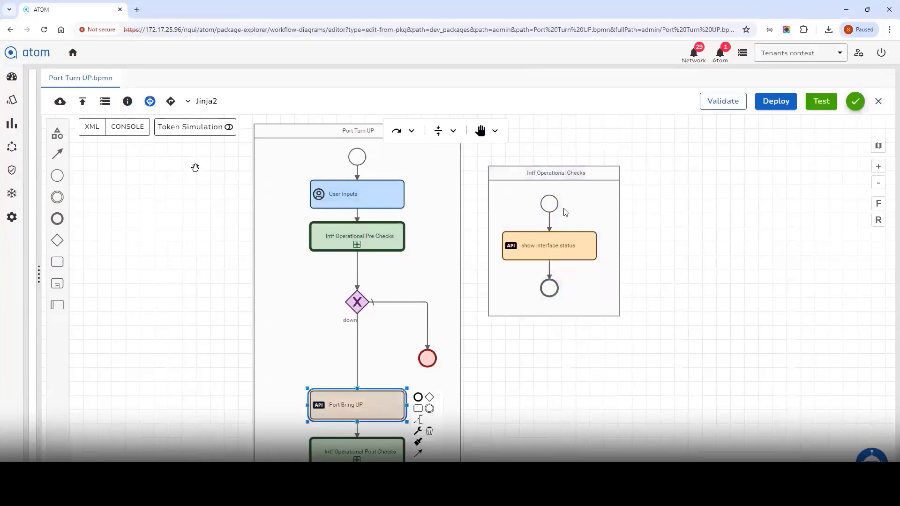
click(127, 102)
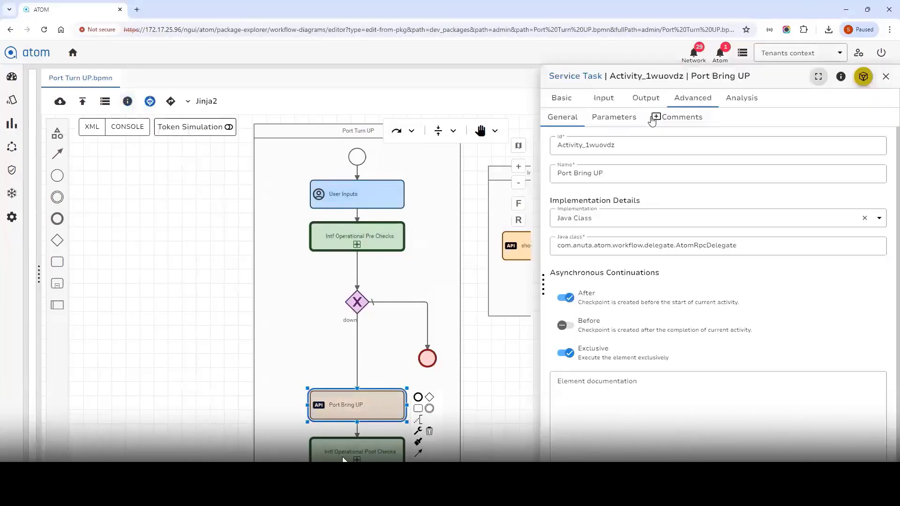
click(603, 97)
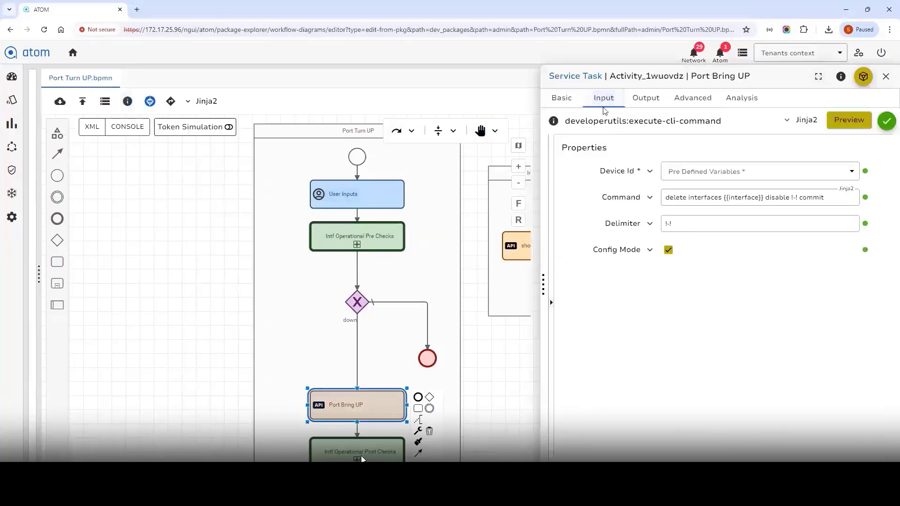
click(888, 77)
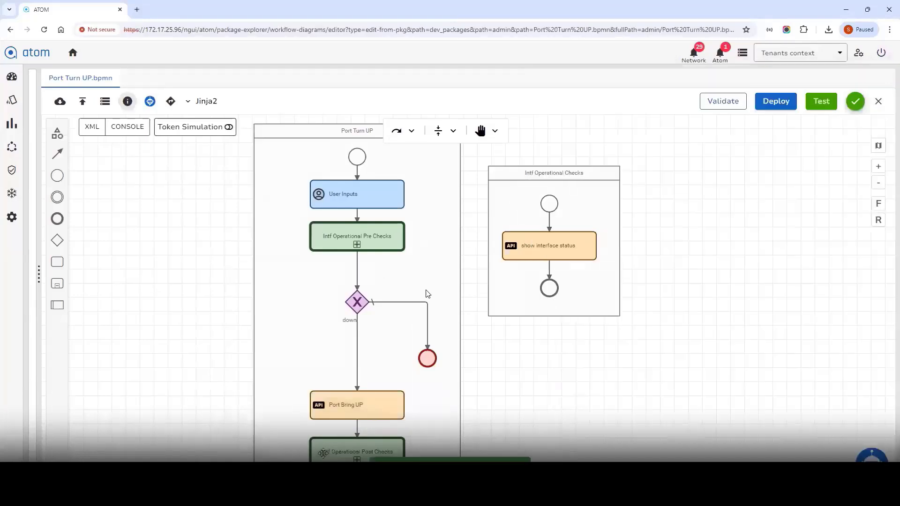
click(325, 449)
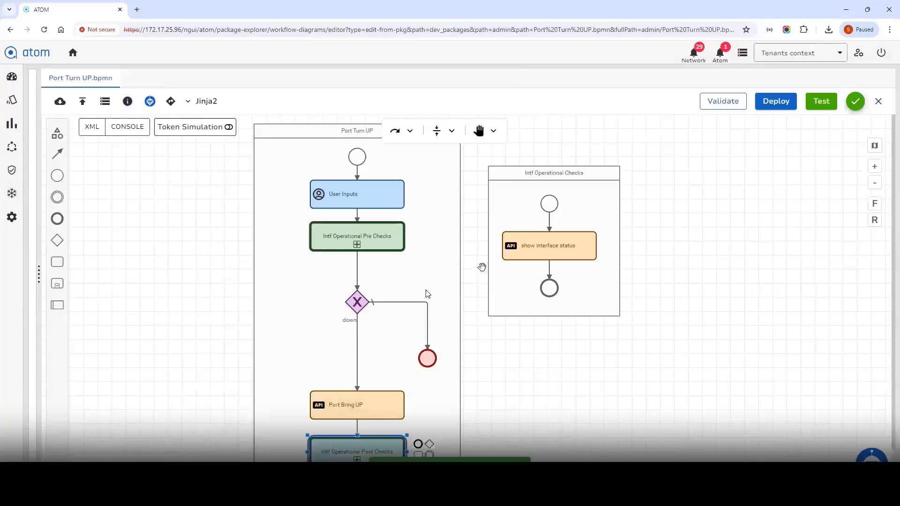
click(520, 175)
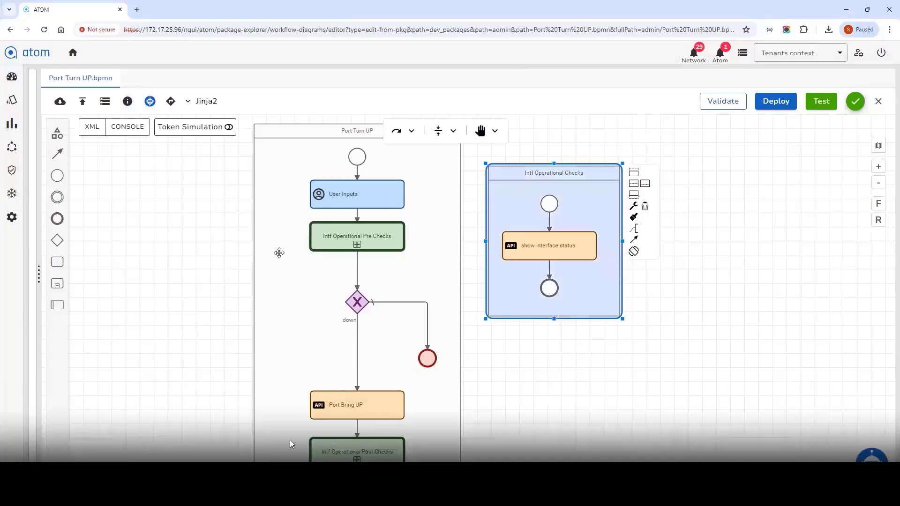
Step: Search the ATOM APIs for "createnewin" and insert servicenow's createNewIncident between the gateway's down branch and Port Bring UP
click(55, 135)
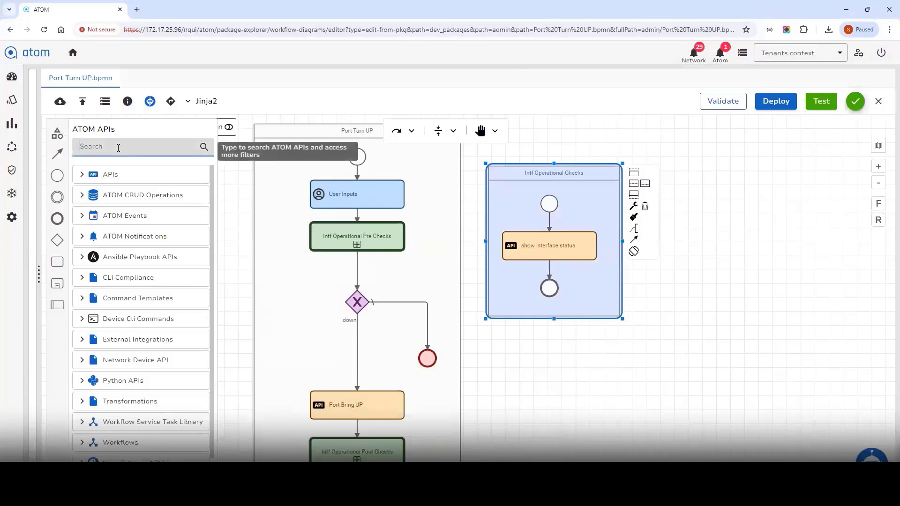
text(createnewin)
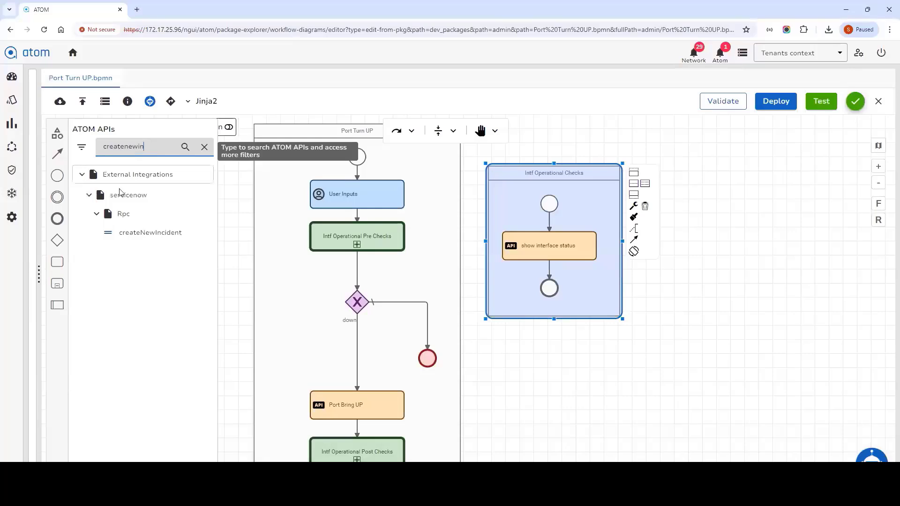
drag(134, 233, 371, 338)
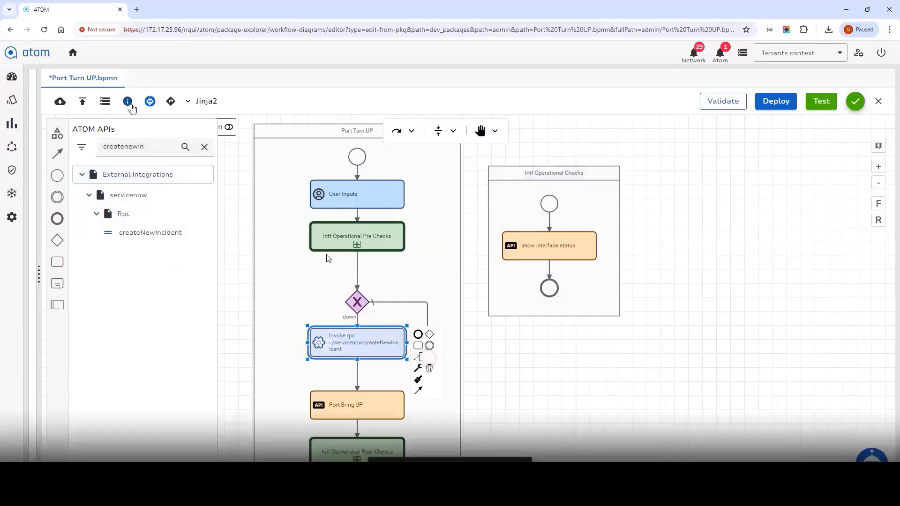
Step: Rename the servicenow createNewIncident task to "Create Change Request" and leave its properties
click(128, 102)
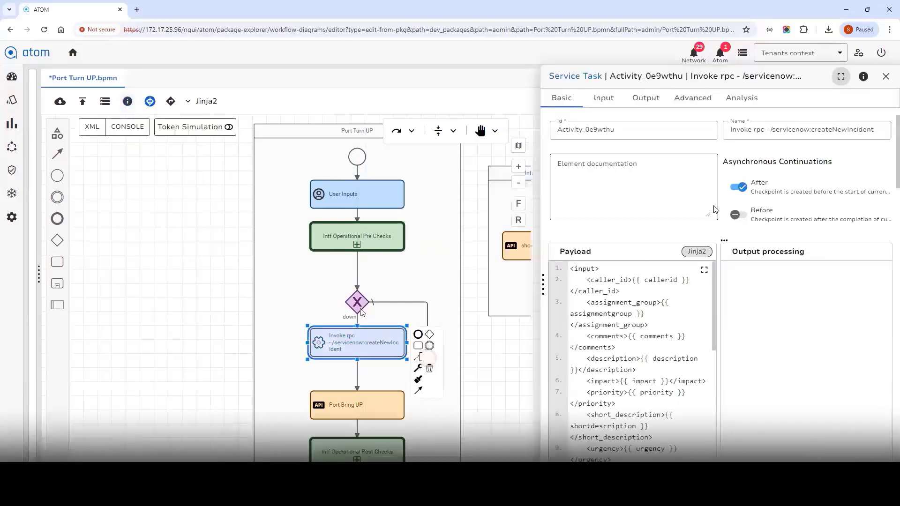
triple_click(801, 129)
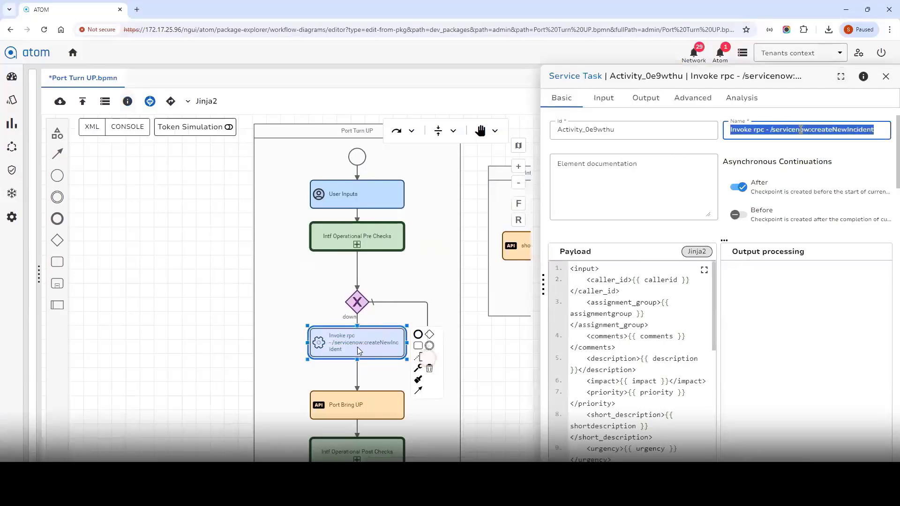
key(BackSpace)
text(Crea)
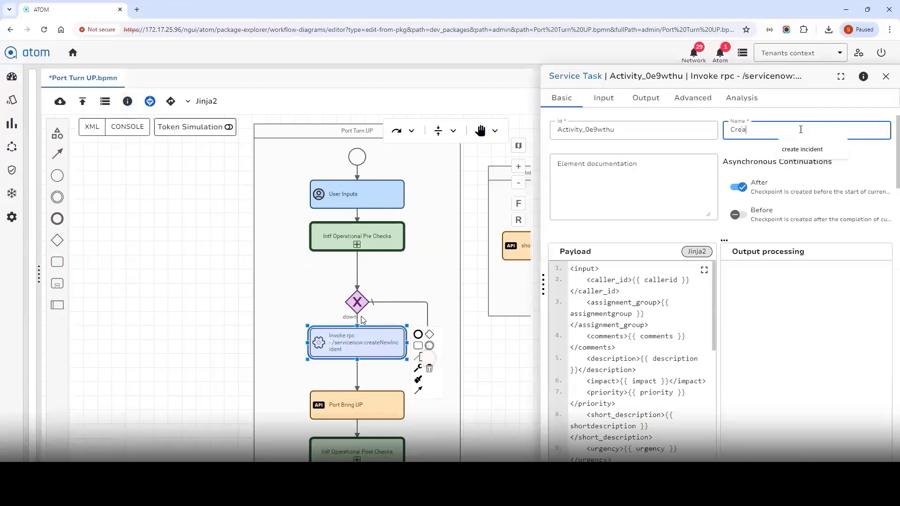
text(te )
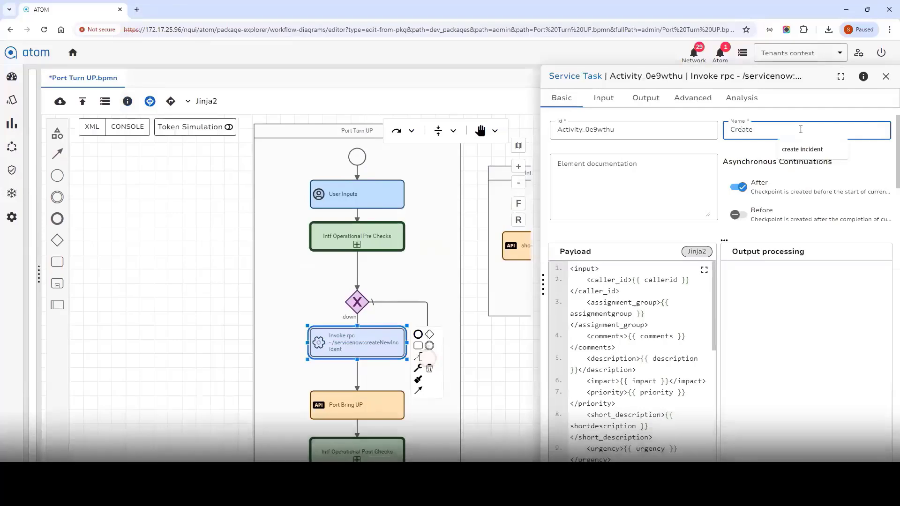
text(C)
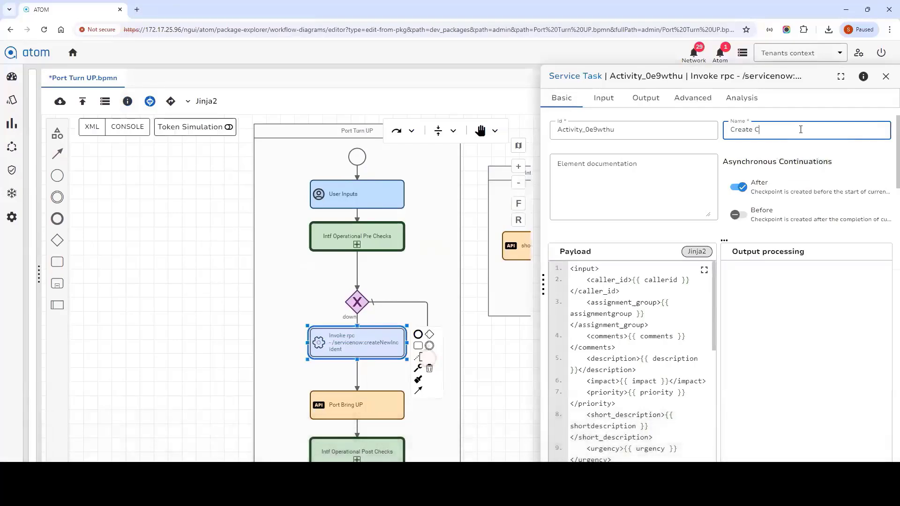
text(hange Request)
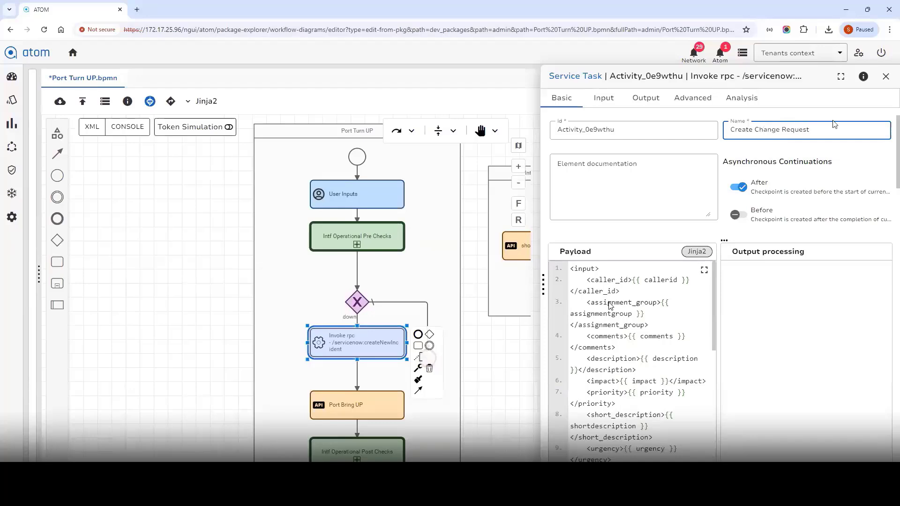
click(885, 78)
click(733, 171)
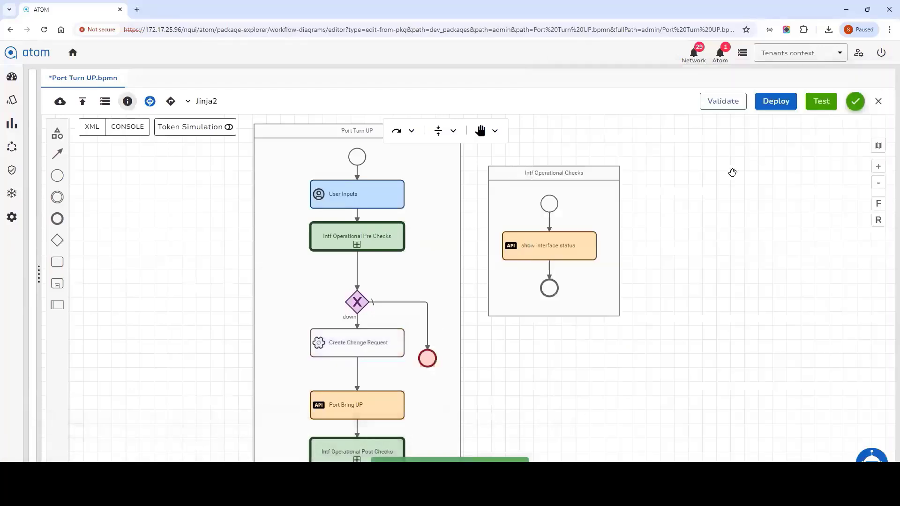
Step: Set the Caller Id input property of the Create Change Request task to the static value "Anuta Atom"
click(327, 348)
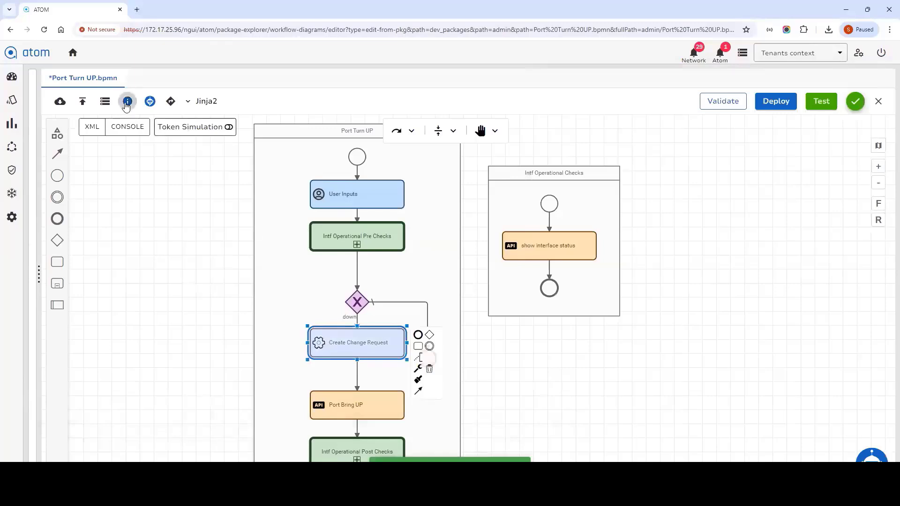
click(127, 102)
click(605, 99)
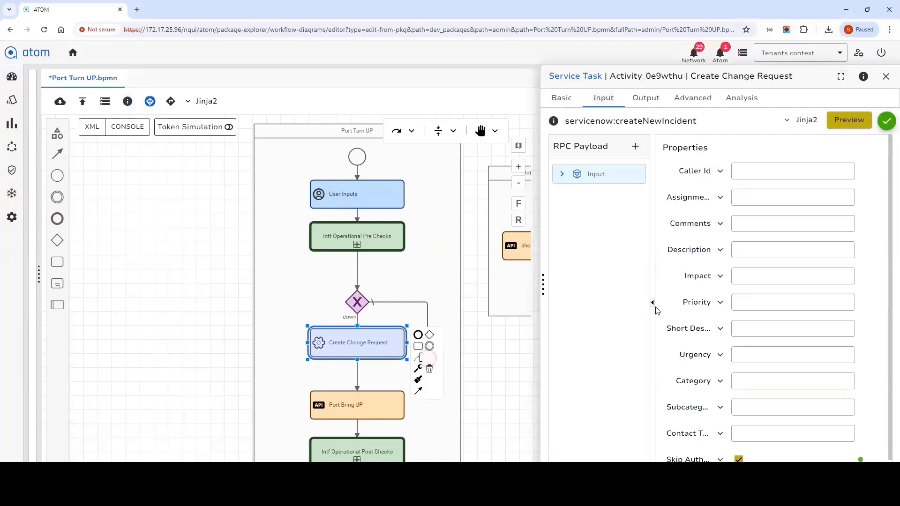
click(653, 304)
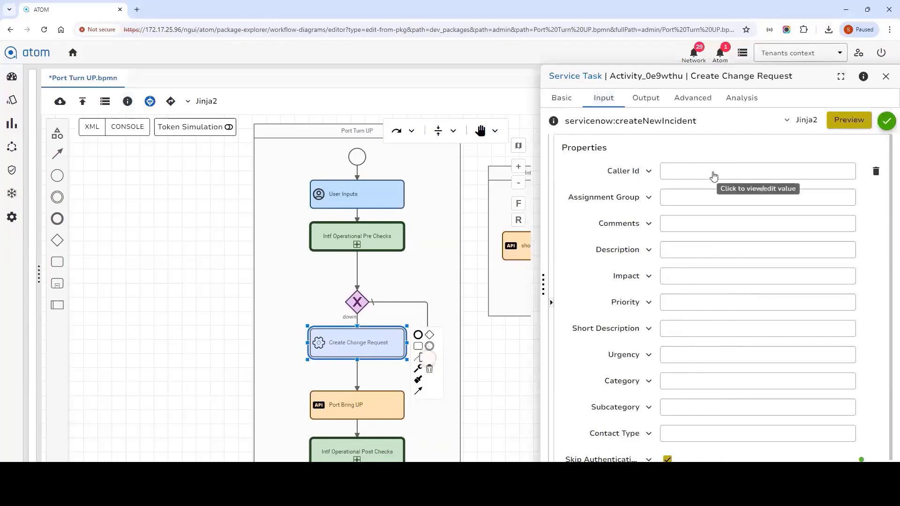
click(711, 176)
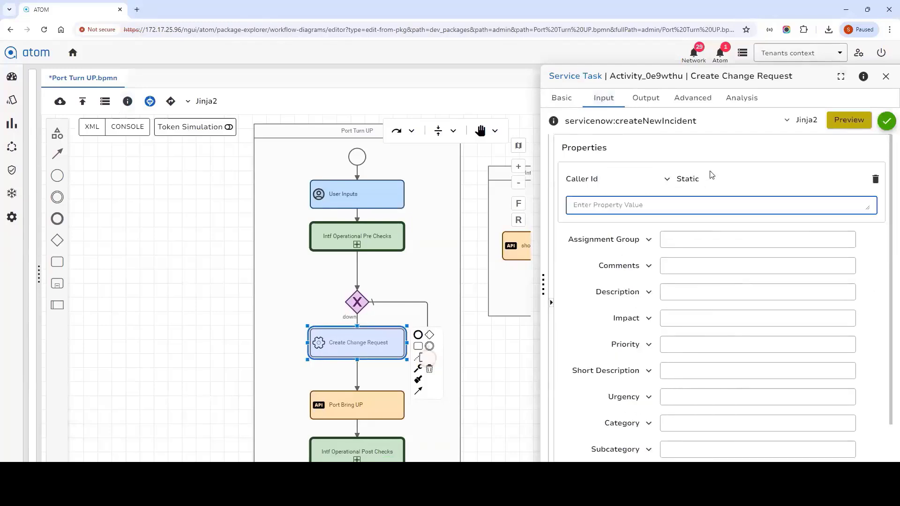
text(Anuta Atom)
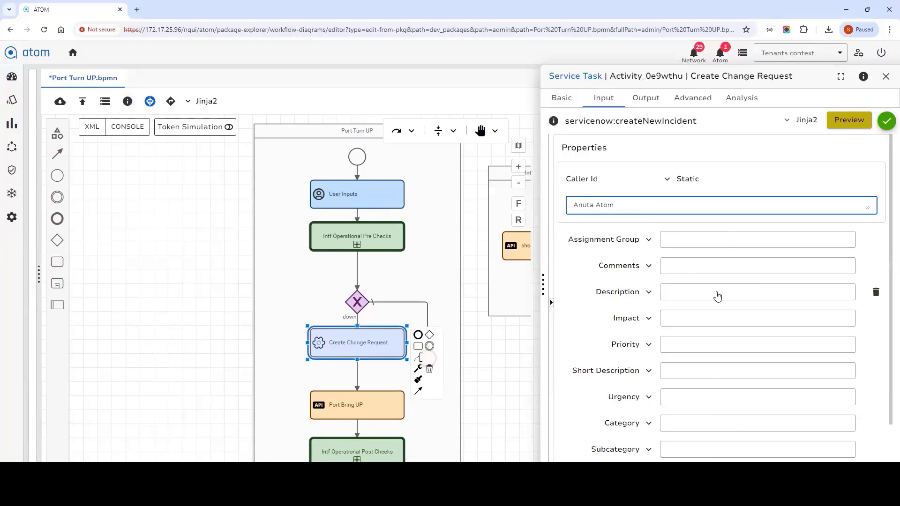
Step: Set the Description property to the Jinja2 text "Device {{ deviceid }} Interface {{ interface }} is down"
click(717, 295)
click(718, 293)
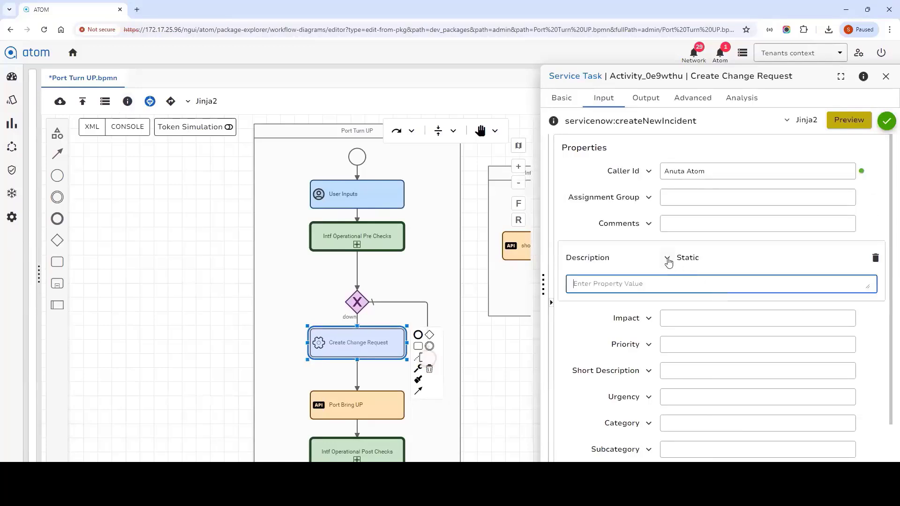
click(668, 263)
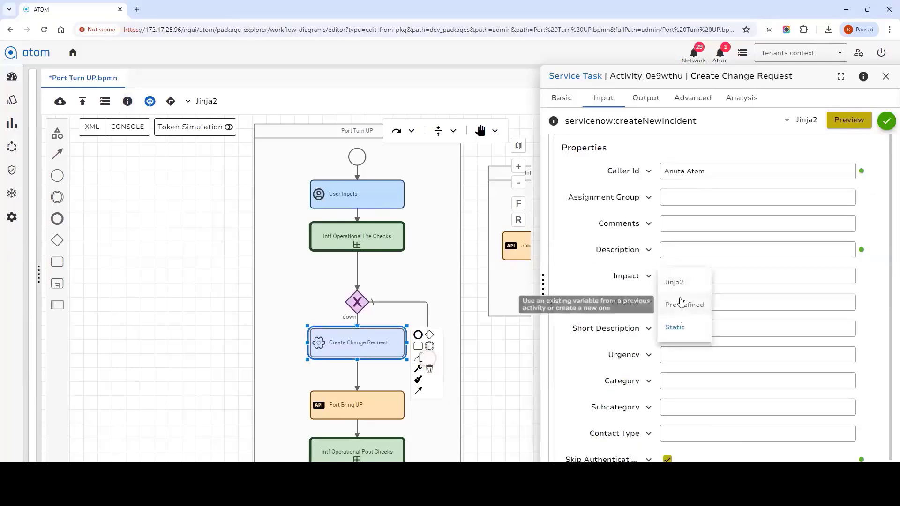
click(677, 283)
text(Device {{ deviceid }} Interface {{ interface }} is down)
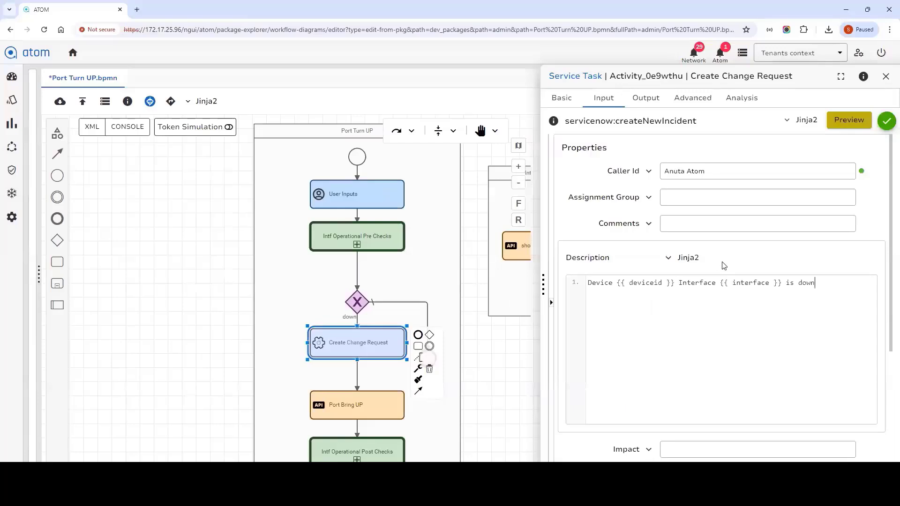
click(735, 253)
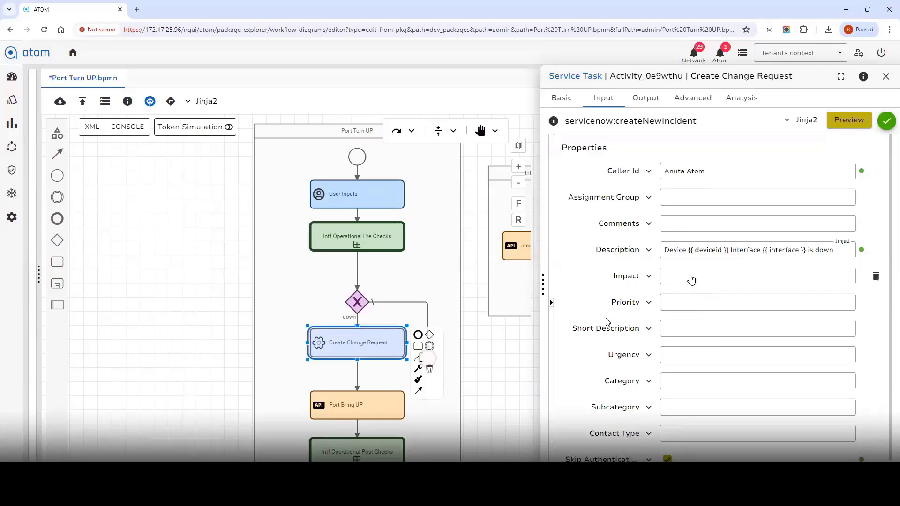
Step: Set both the Impact and the Urgency of the change request to the static value 2
click(692, 285)
text(2)
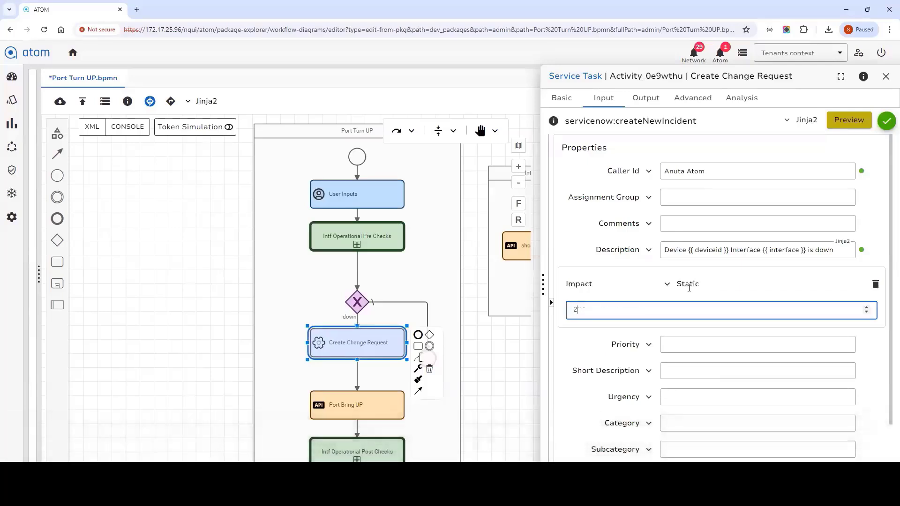
click(750, 278)
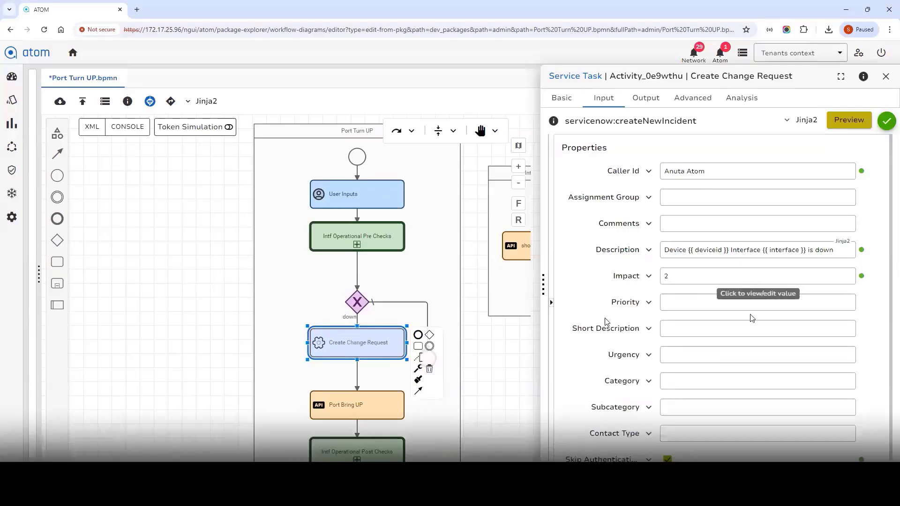
click(744, 355)
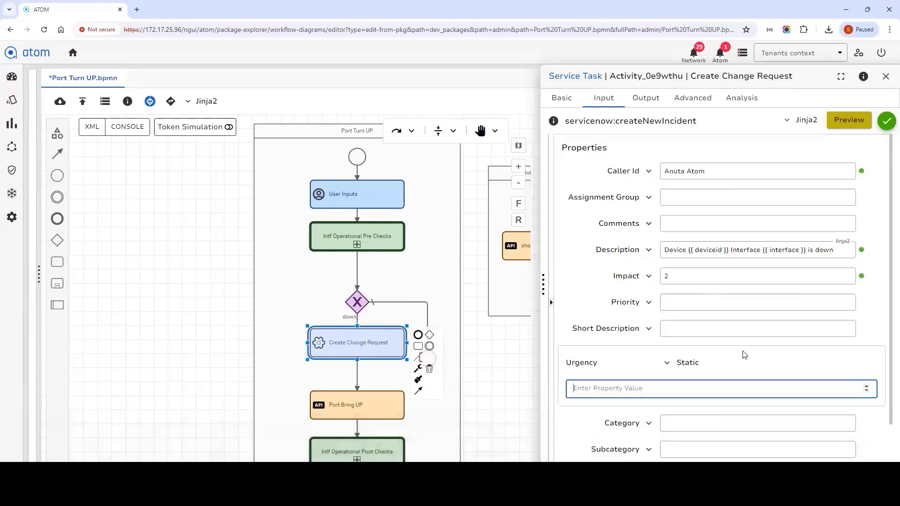
text(2)
click(755, 355)
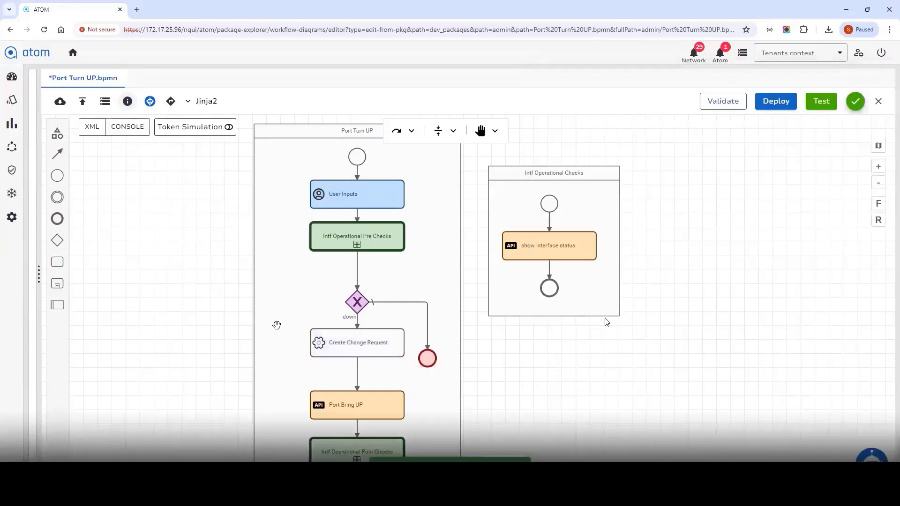
Step: Add an output parameter named change_req_id to the Create Change Request task
click(351, 346)
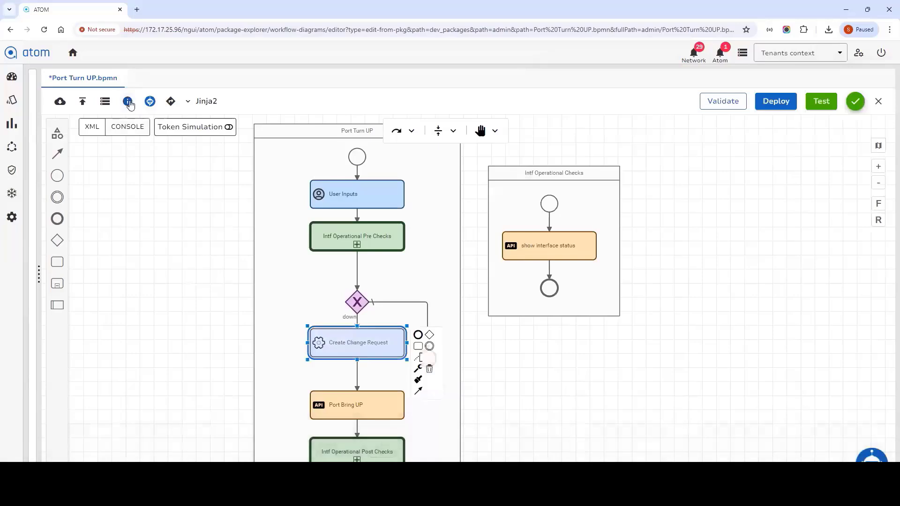
click(128, 102)
click(643, 99)
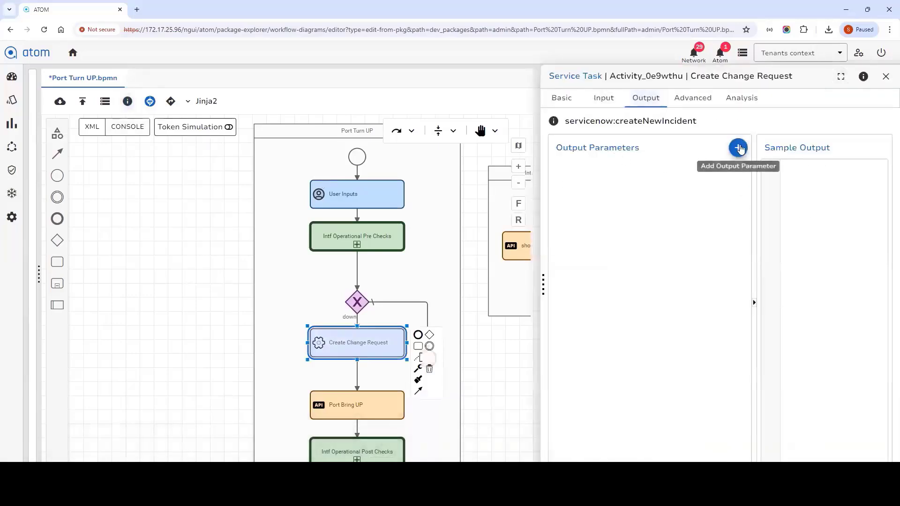
click(738, 148)
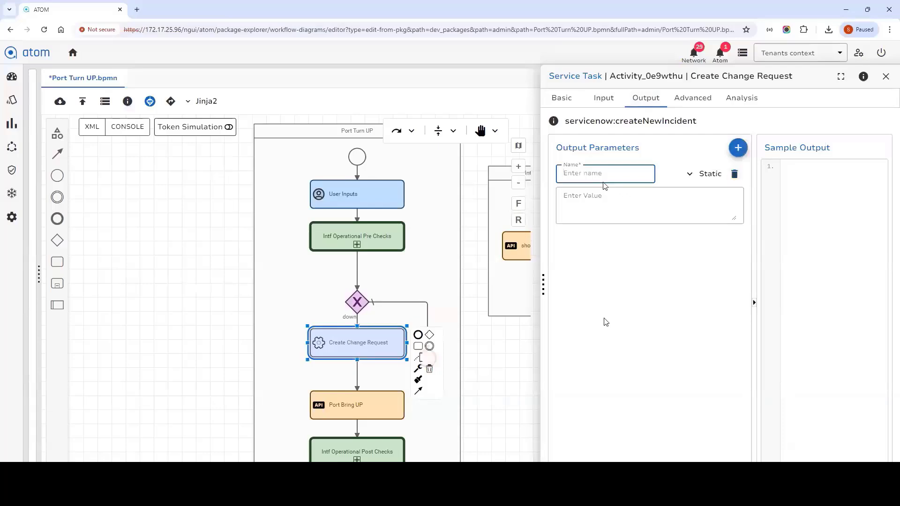
text(chan)
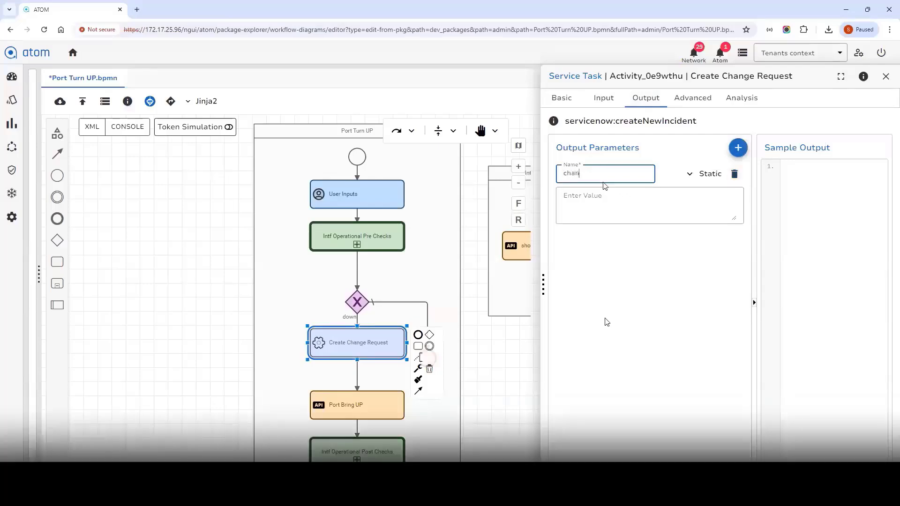
text(ge_req)
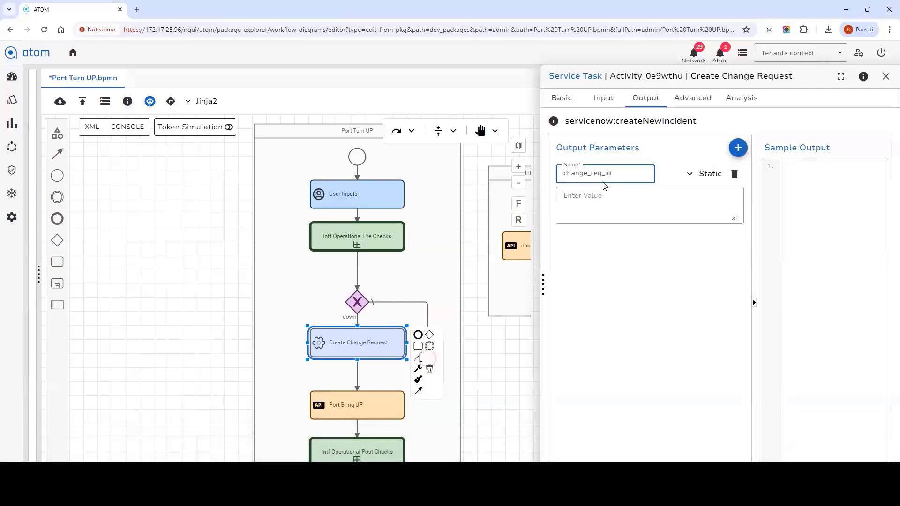
text(_id)
Step: Set change_req_id to the Jinja2 expression "{{ atom_rpc_output.output['api-output'].result.sys_id }}" and close the task's properties
click(690, 174)
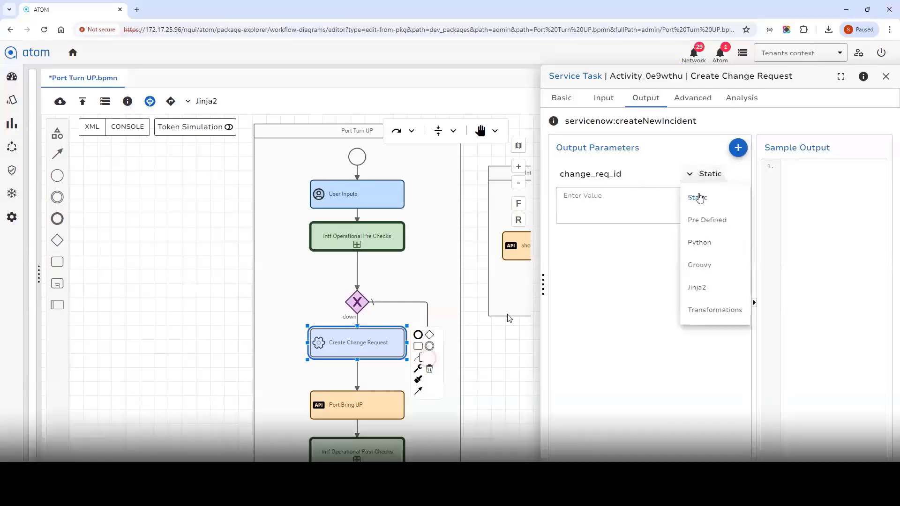
click(704, 288)
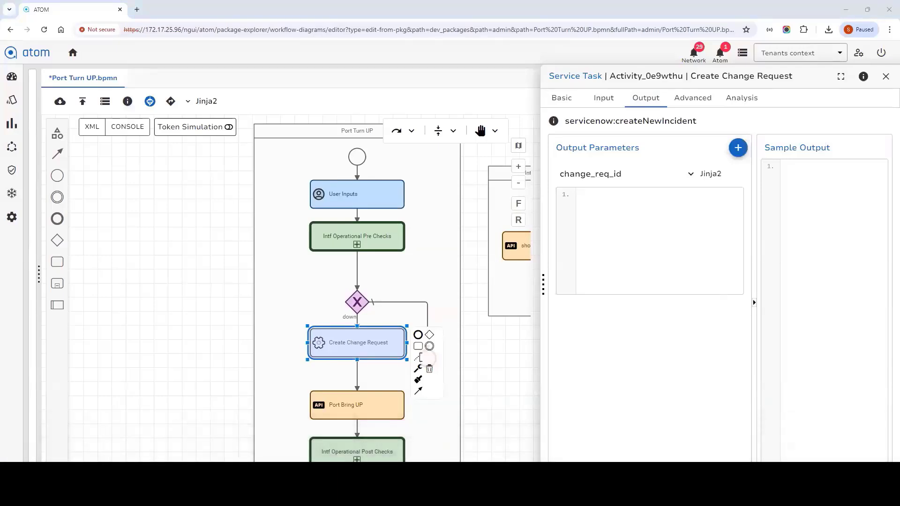
click(588, 194)
text({{ atom_rpc_output.output['api-output'].result.sys_id }})
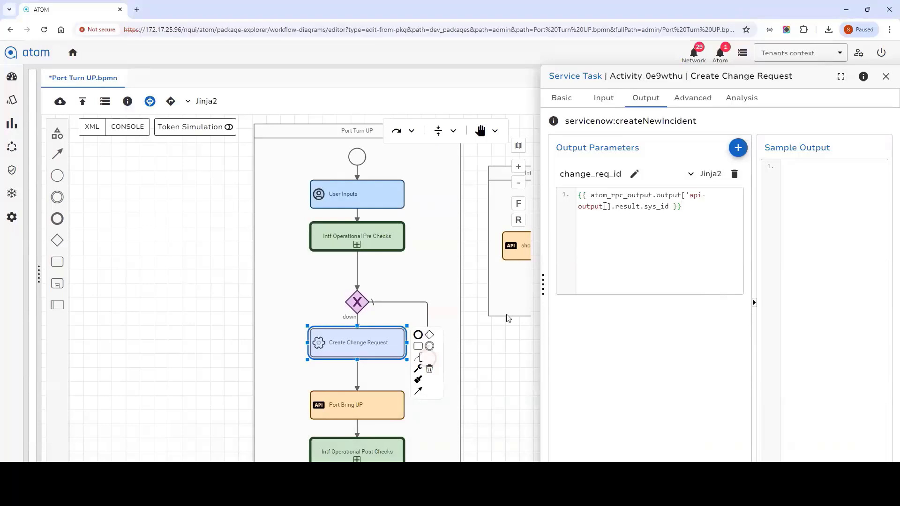
click(886, 76)
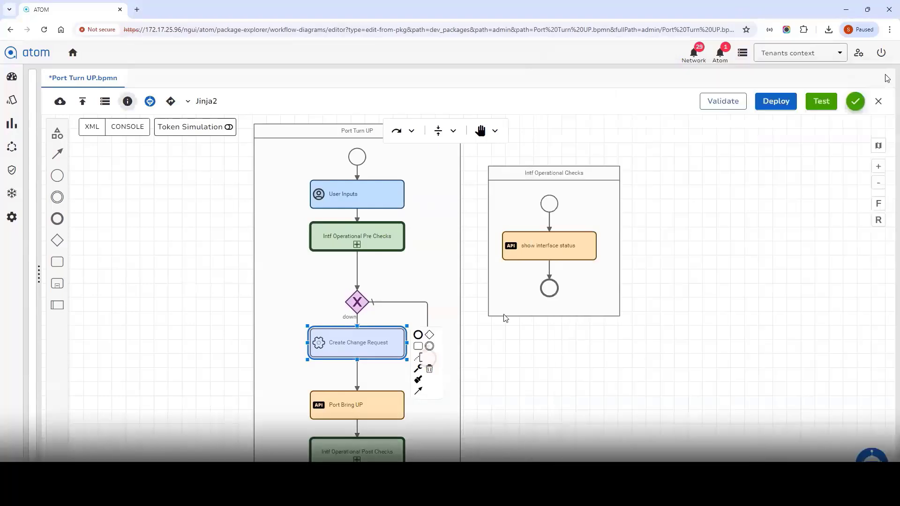
click(506, 318)
Step: Search the ATOM APIs for "updatein" and place servicenow's Rpc updateIncident below Intf Operational Post Checks, without the extra connector from Port Bring UP
scroll(495, 310, down, 3)
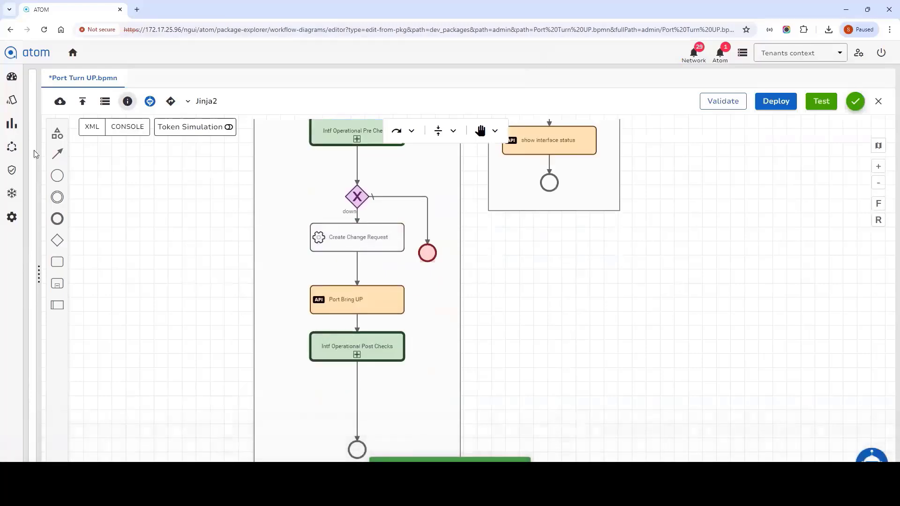
click(57, 137)
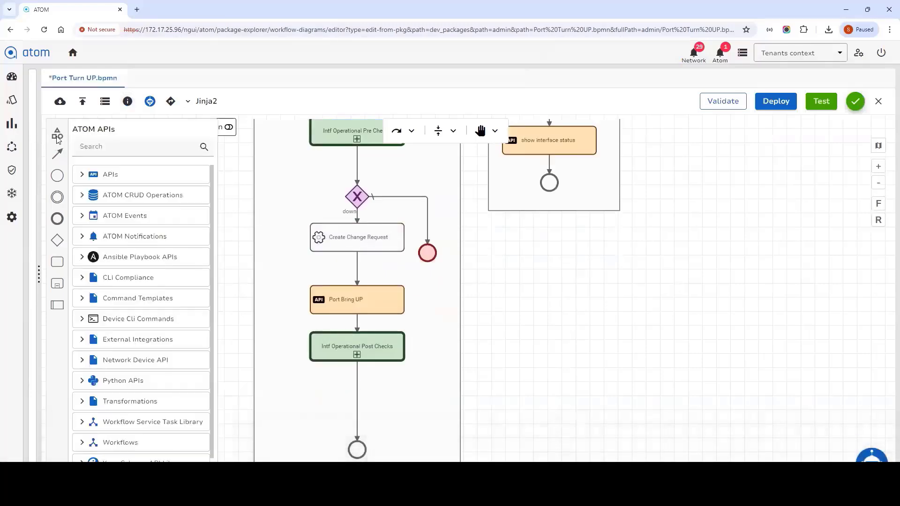
click(113, 148)
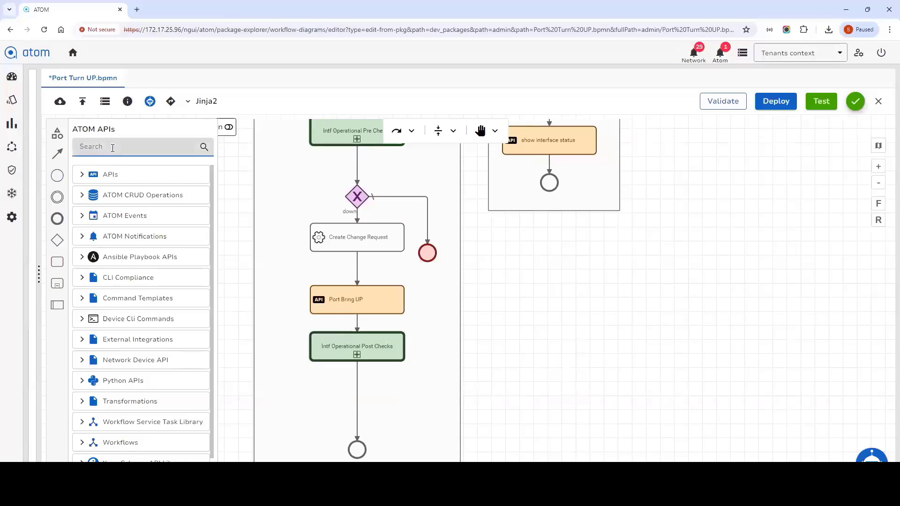
text(updatein)
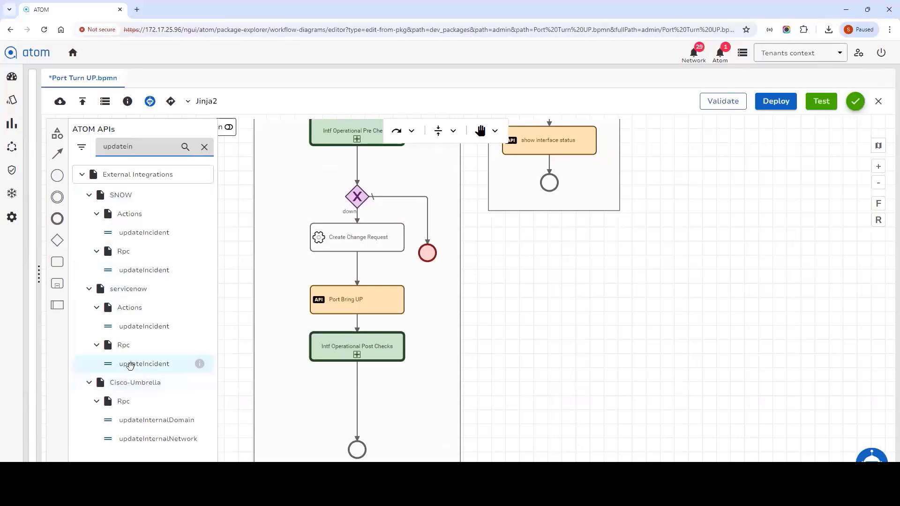
mouse_move(131, 364)
mouse_down()
mouse_move(302, 403)
mouse_move(369, 395)
mouse_up()
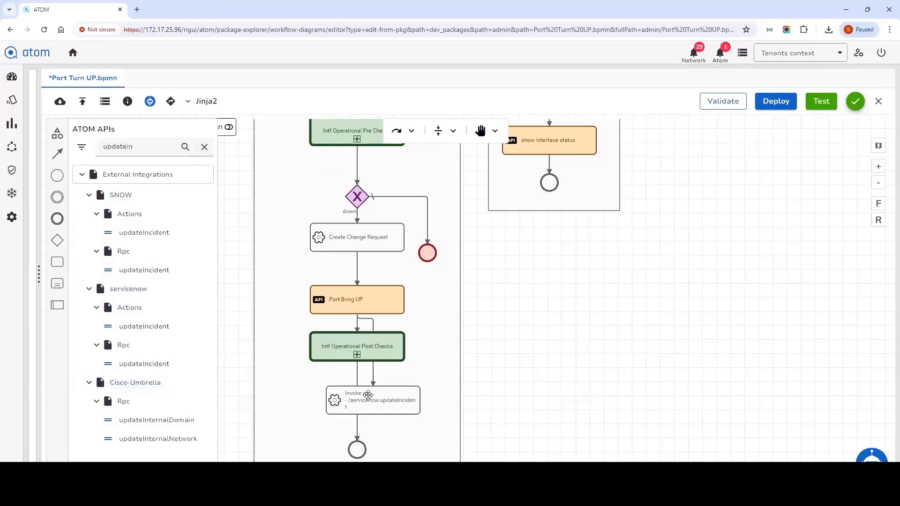
click(371, 376)
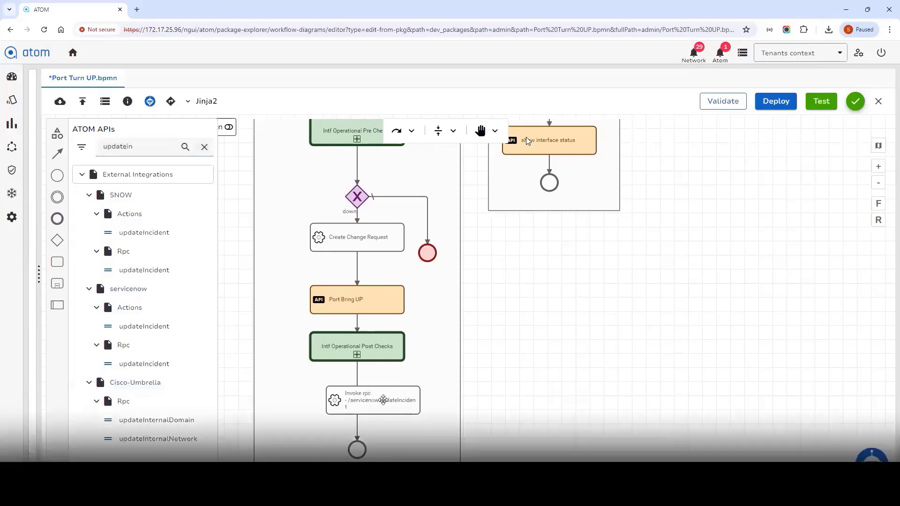
Step: Line up the updateIncident task beneath Intf Operational Post Checks and rename it Update Change Request
drag(384, 406, 371, 404)
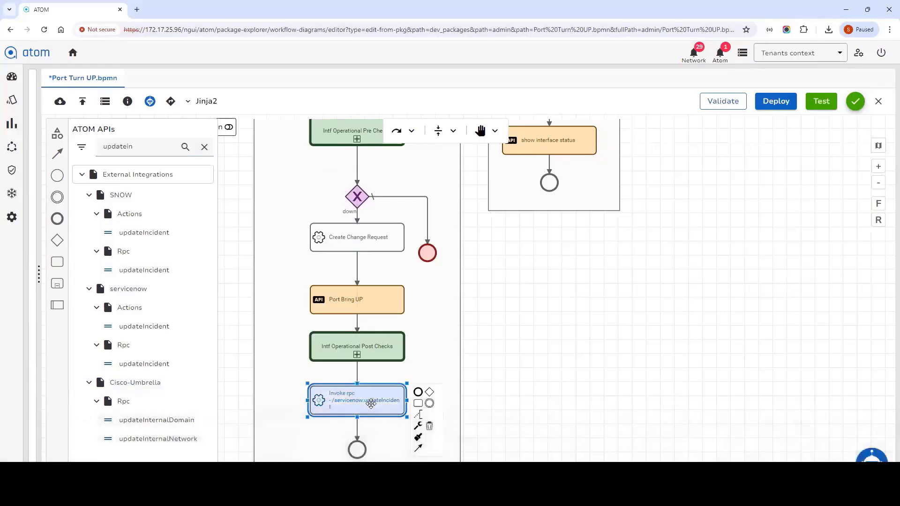
click(127, 101)
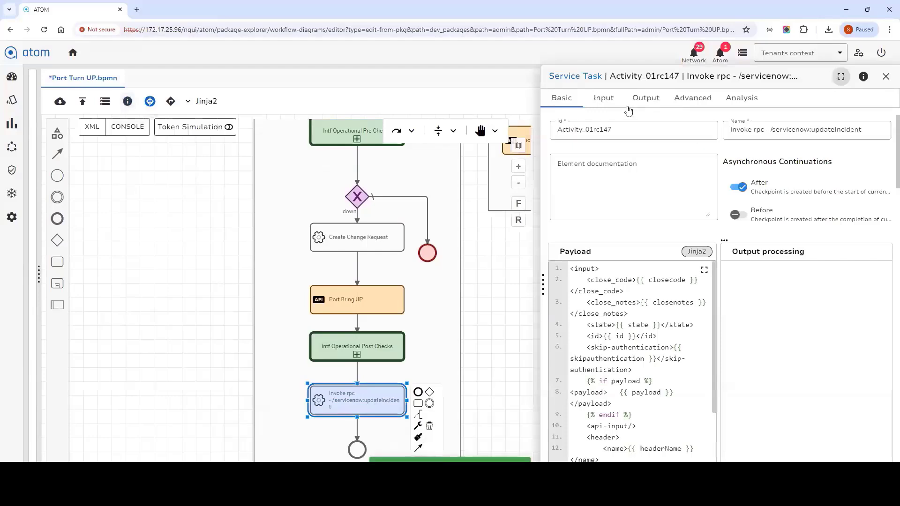
double_click(790, 129)
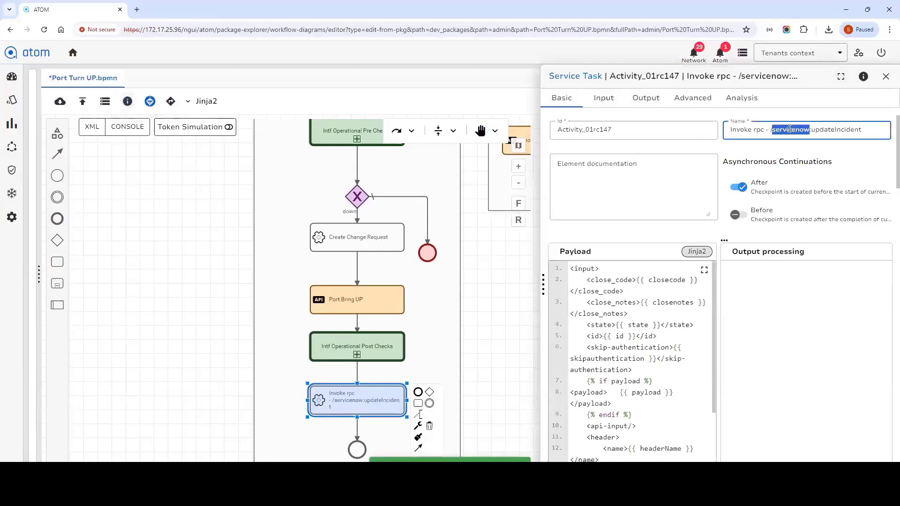
triple_click(791, 130)
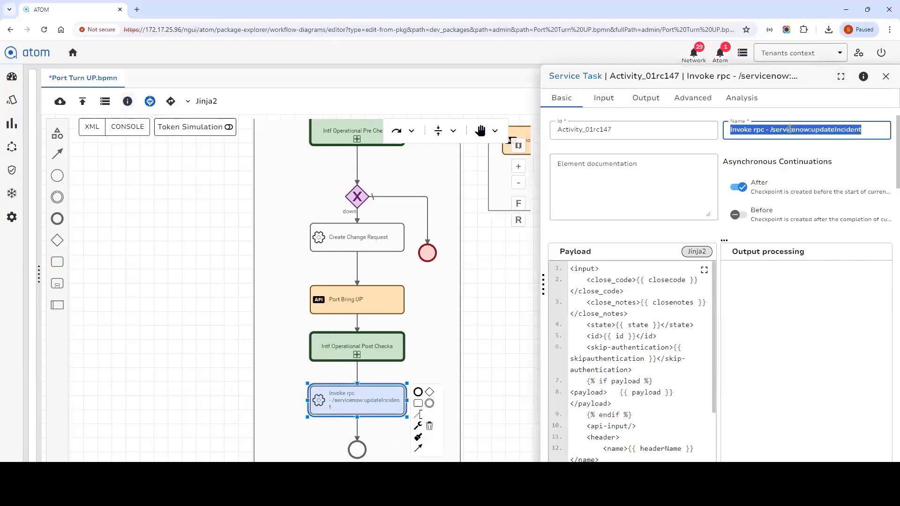
text(Update)
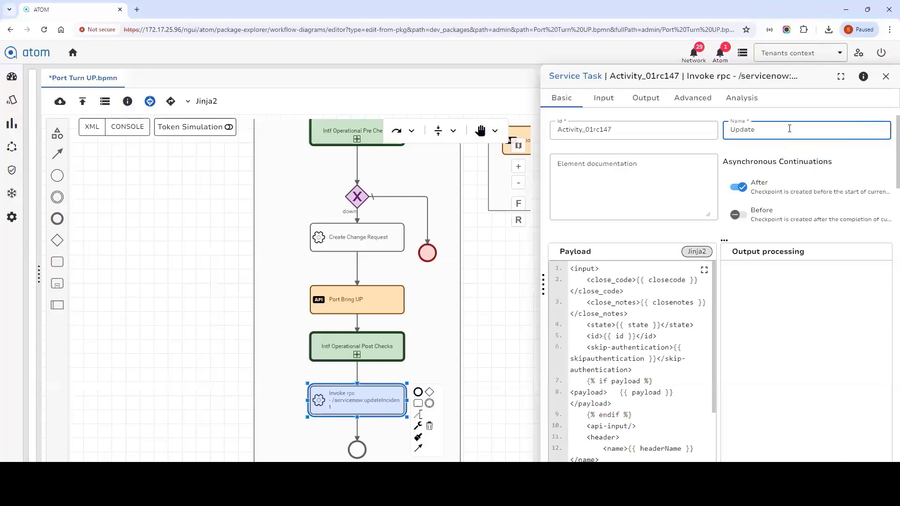
text( Change )
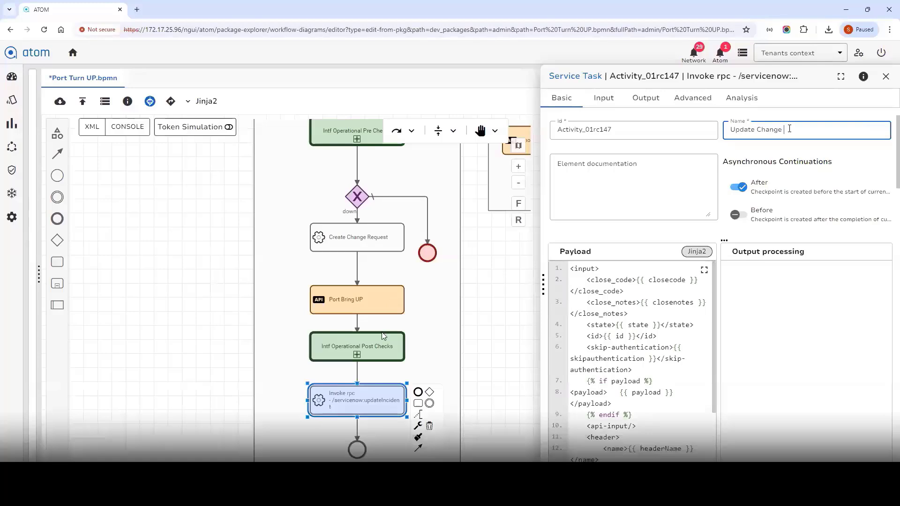
text(Request)
Step: In the Update Change Request task's input, set Close Code to "Resolved by caller" and Close Notes to "Interface is up"
click(603, 98)
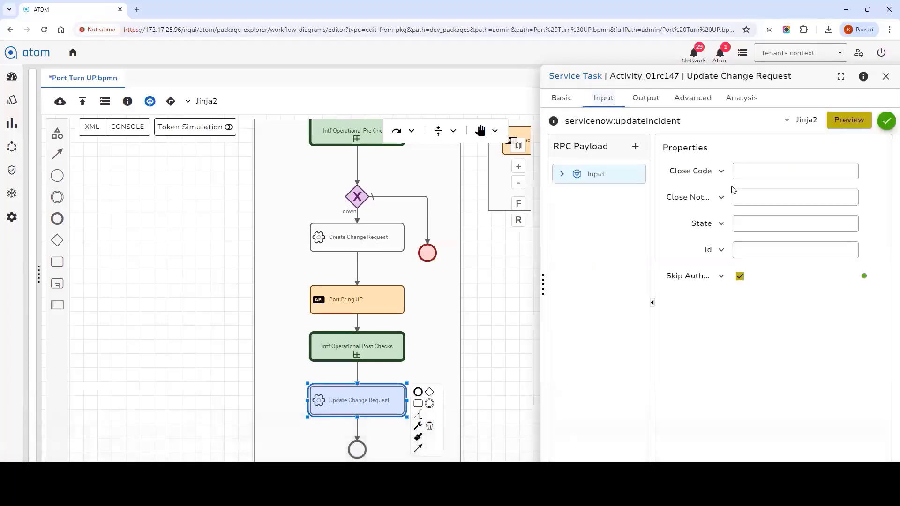
click(779, 176)
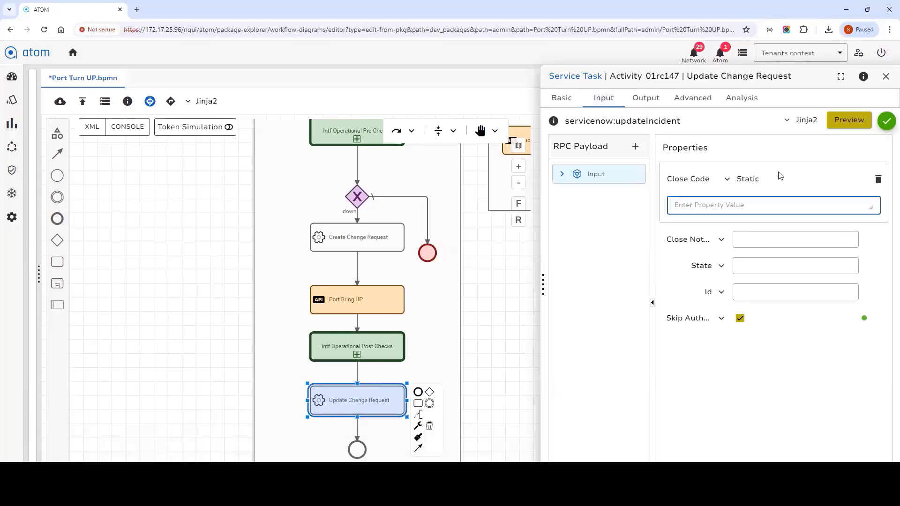
text(Resolved by caller)
click(653, 304)
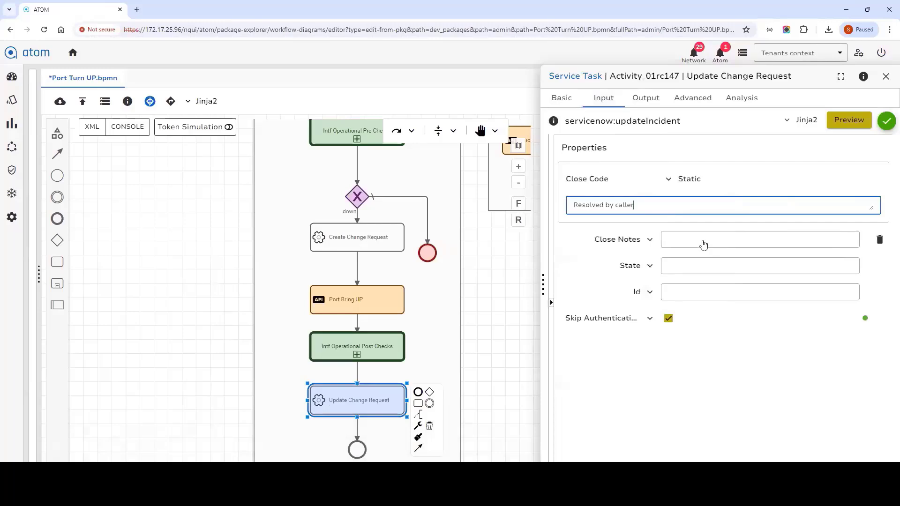
click(702, 243)
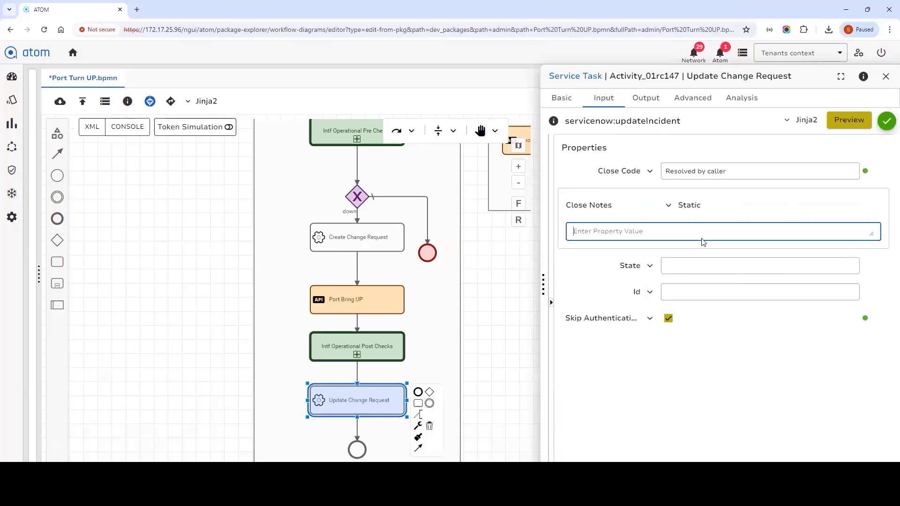
text(Interface is up)
click(722, 261)
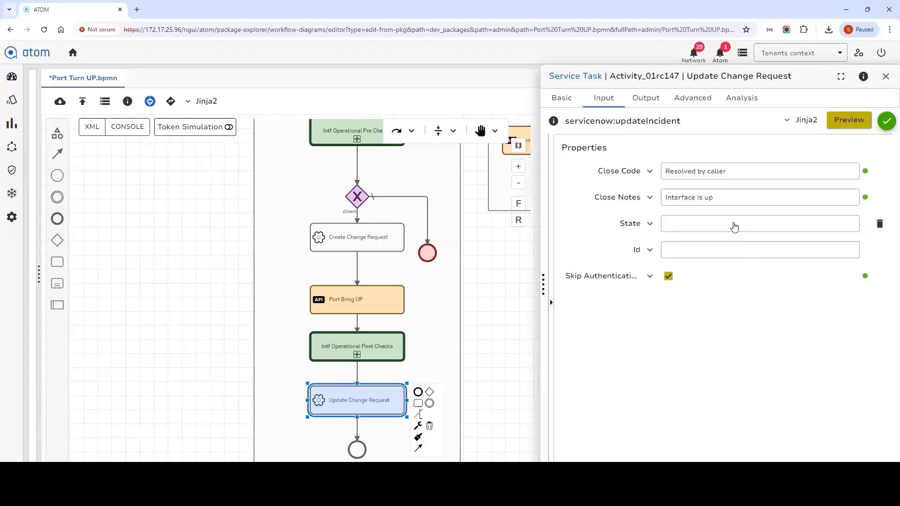
Step: Set State to 7 and Id to the predefined variable change_req_id, and save the task's input
click(735, 227)
text(7)
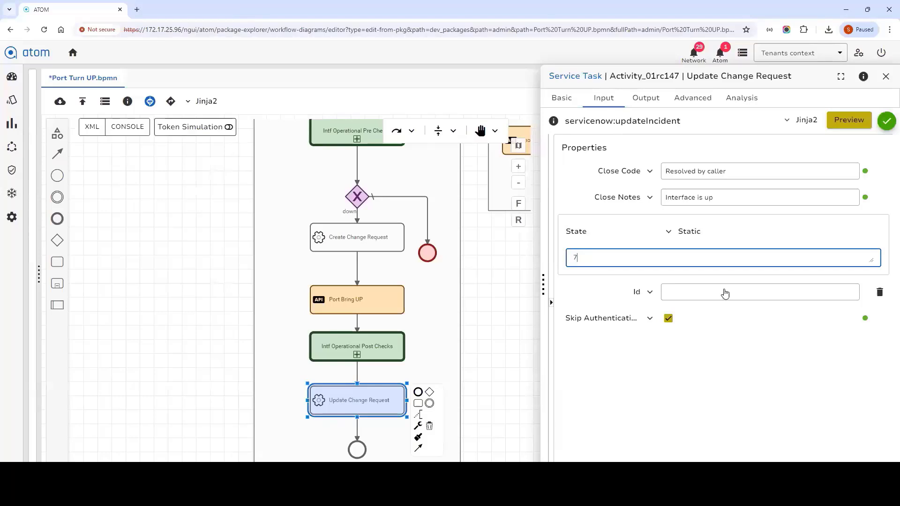
click(726, 292)
click(670, 259)
click(688, 302)
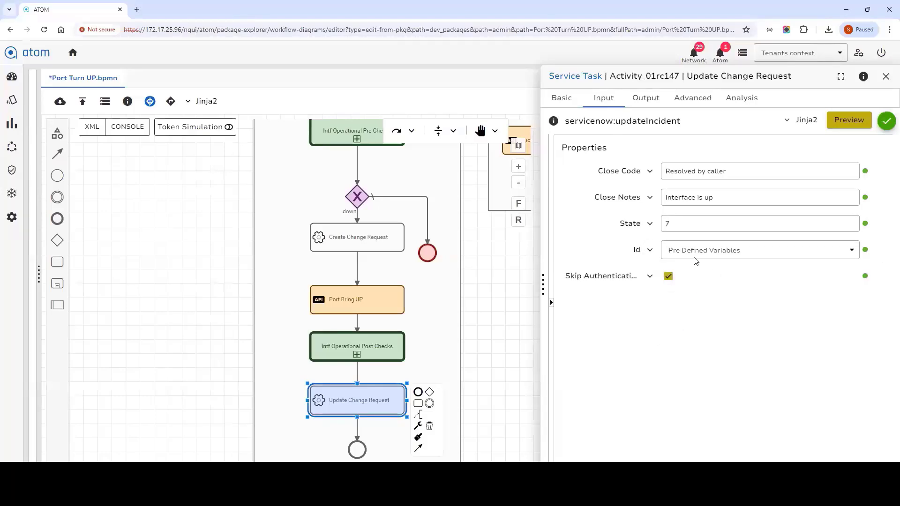
click(697, 256)
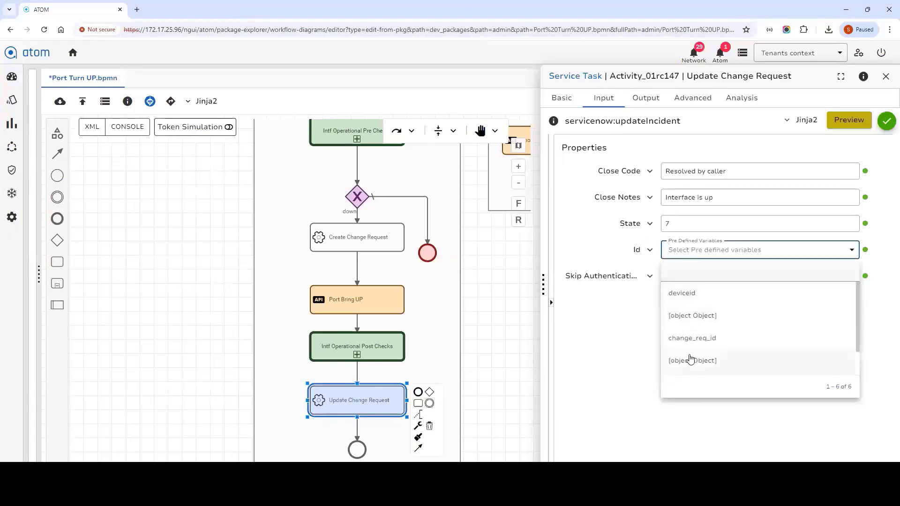
click(690, 338)
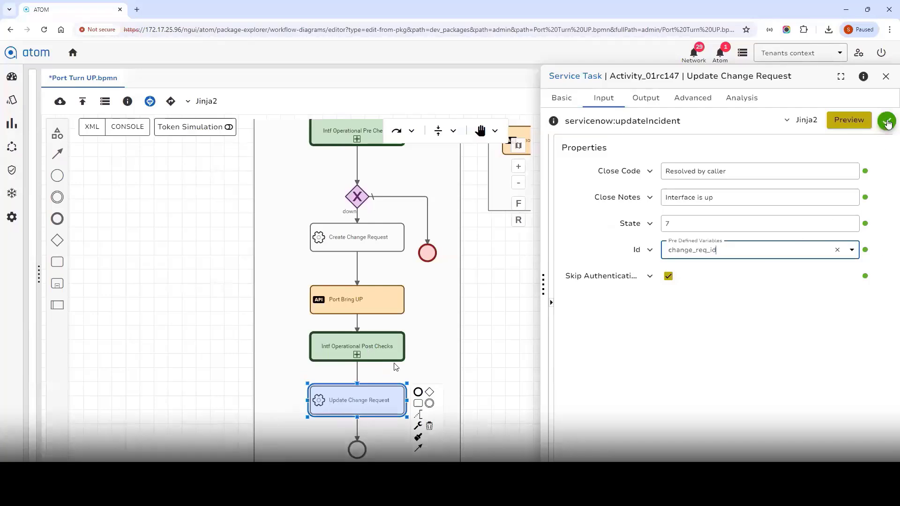
click(887, 121)
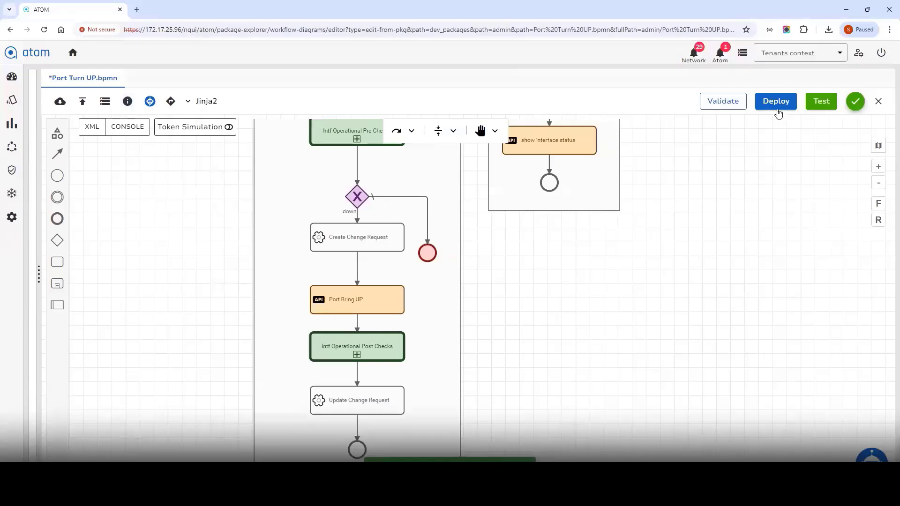
Step: Deploy the workflow with Delete Previous Deployment enabled and shared with system, and save it into ATOM
scroll(581, 295, up, 3)
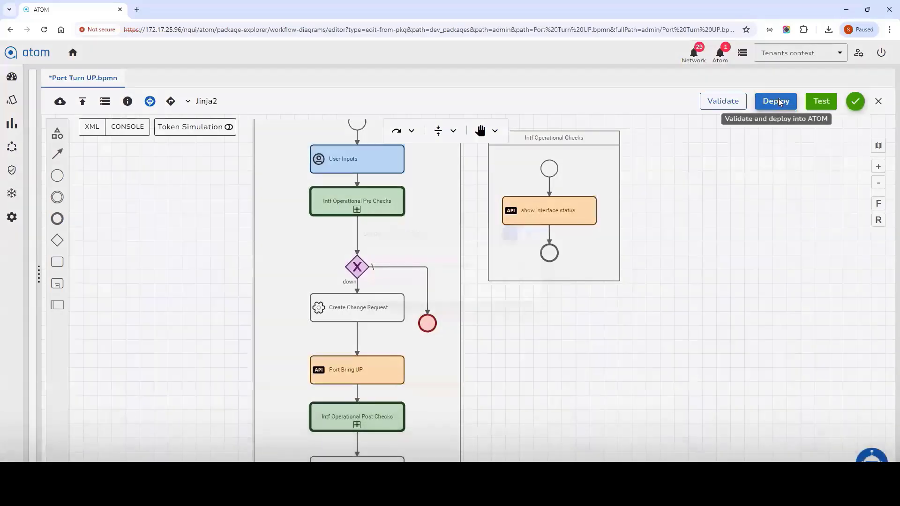
click(777, 101)
click(369, 265)
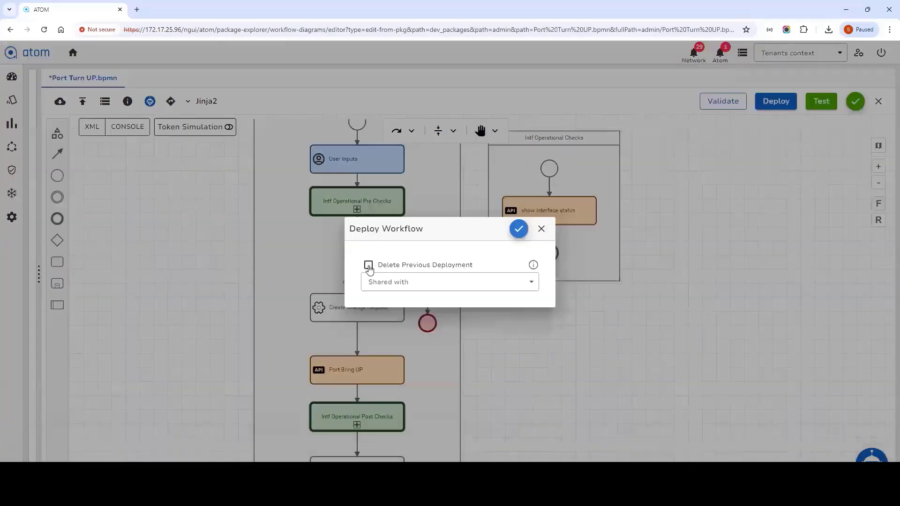
click(525, 284)
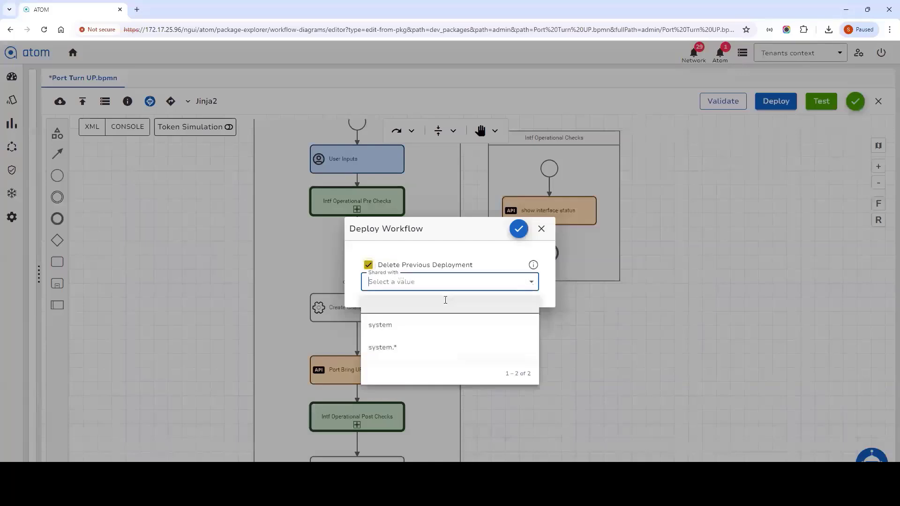
click(416, 325)
click(518, 229)
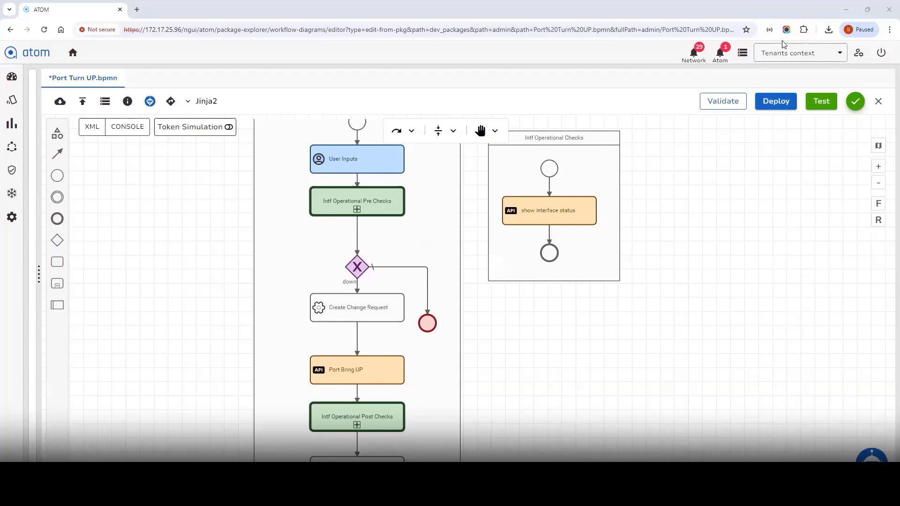
click(857, 103)
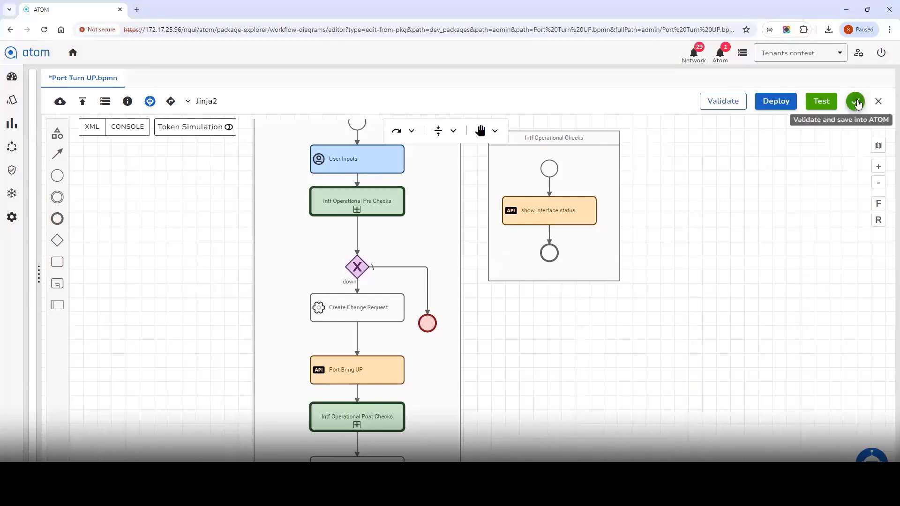
Step: Run a test of the Port Turn UP workflow and open its running instance
click(820, 102)
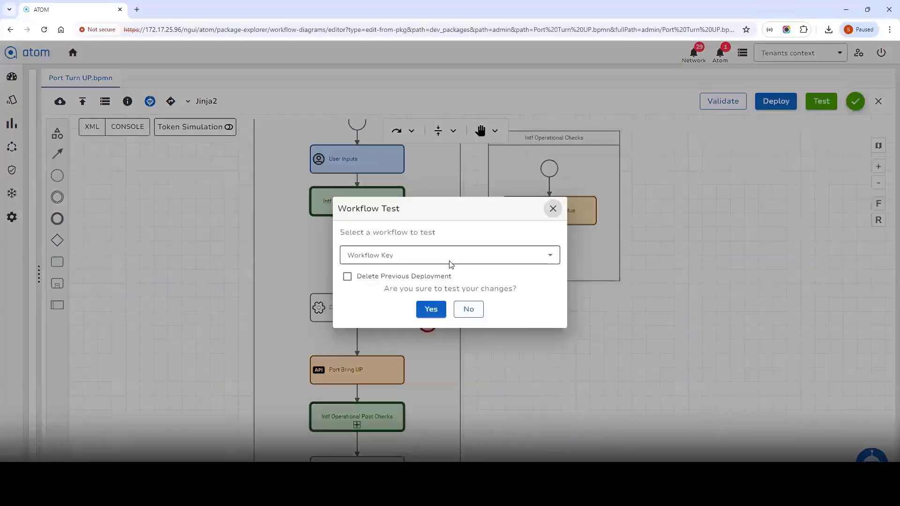
click(550, 256)
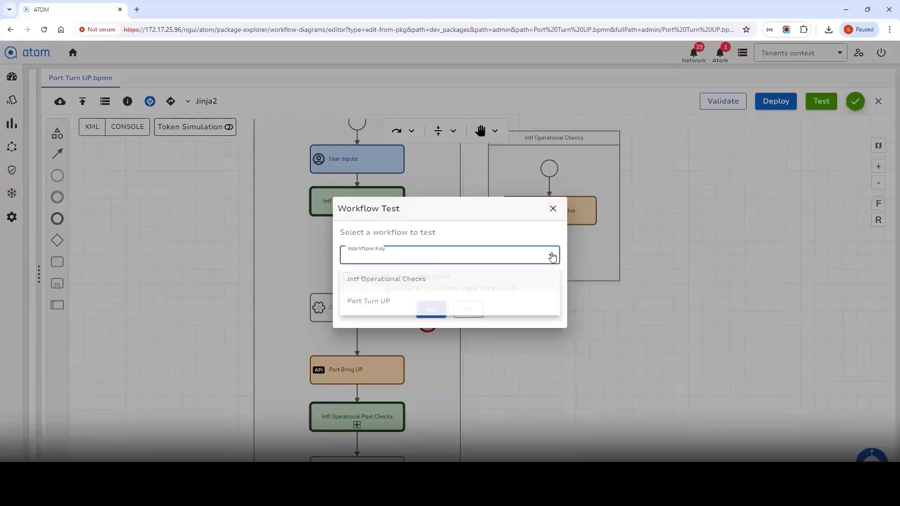
click(375, 305)
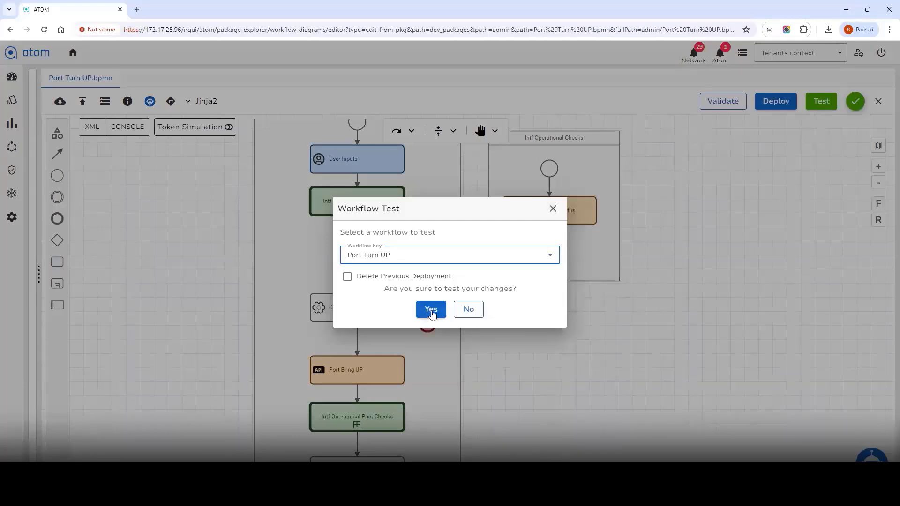
click(432, 310)
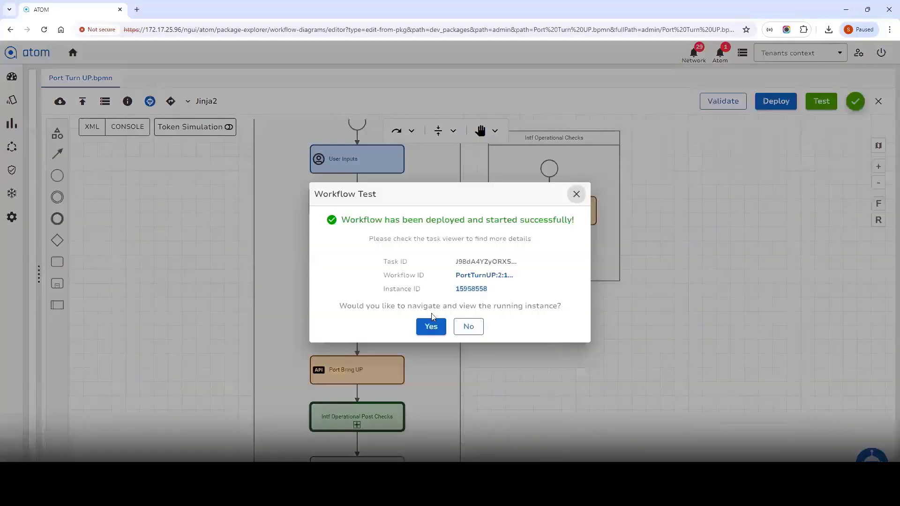
click(431, 327)
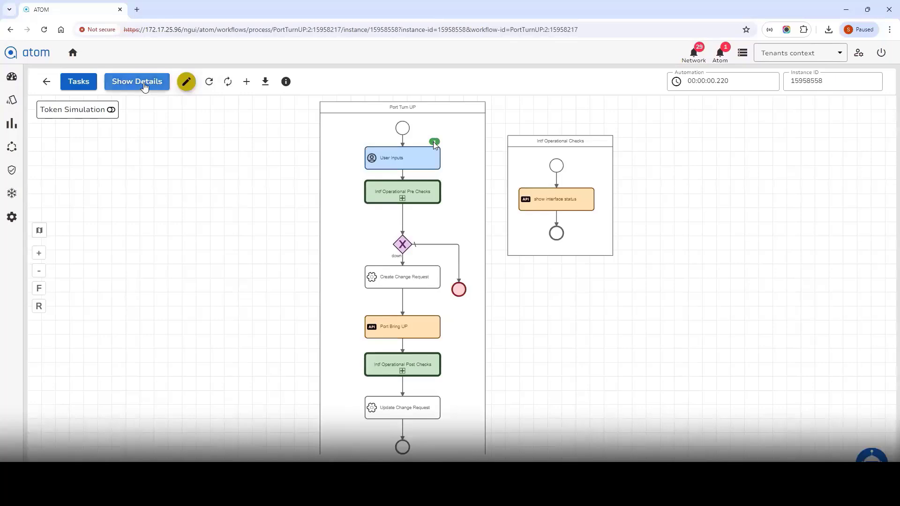
Step: Open the instance's pending User Inputs action and submit its form for device 172.17.25.82 and interface lo0
click(143, 83)
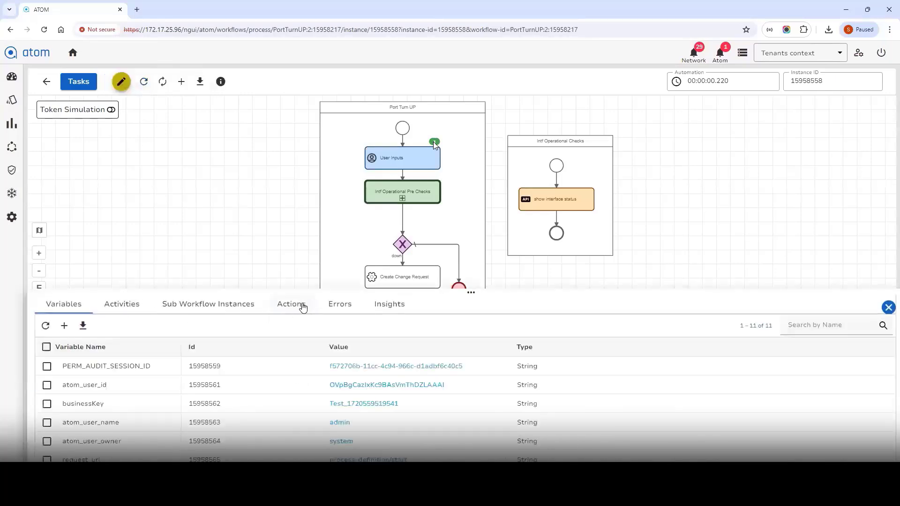
click(292, 304)
click(46, 367)
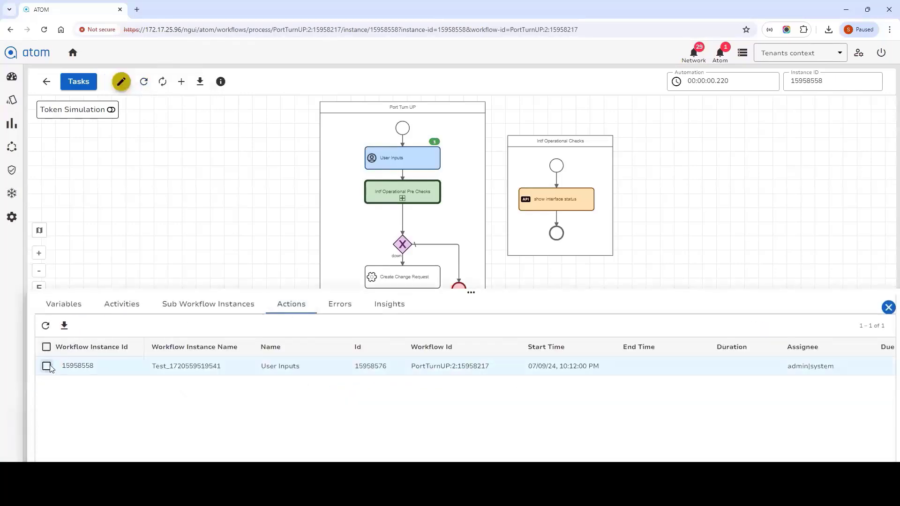
click(102, 326)
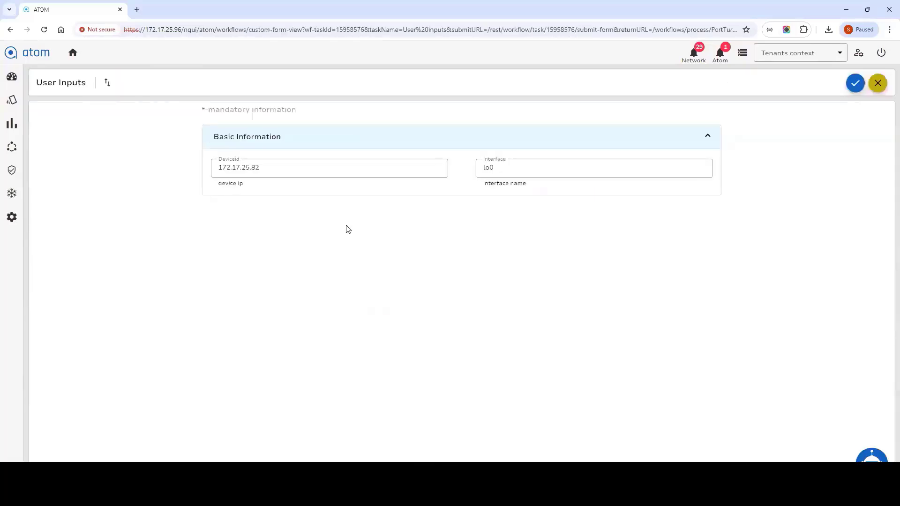
click(856, 84)
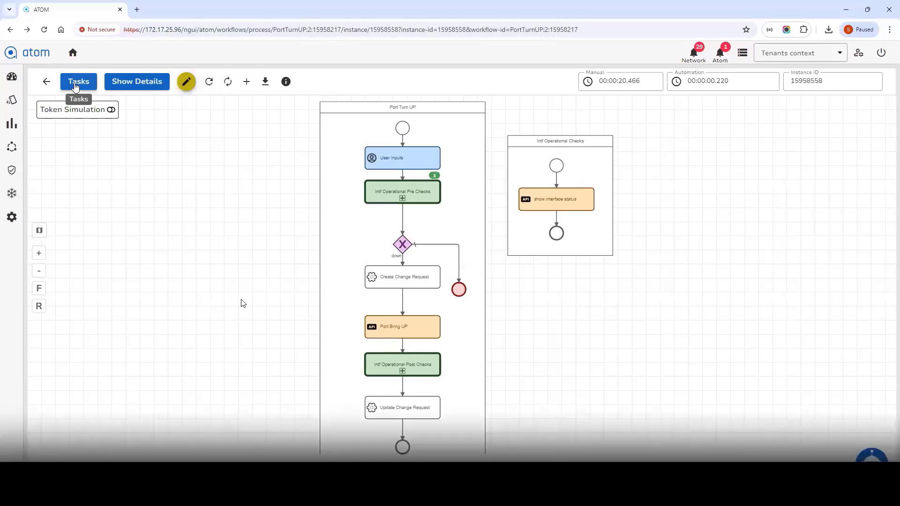
Step: Check the progress of the instance's subtasks and review the Create Change Request task's input and output details
click(75, 84)
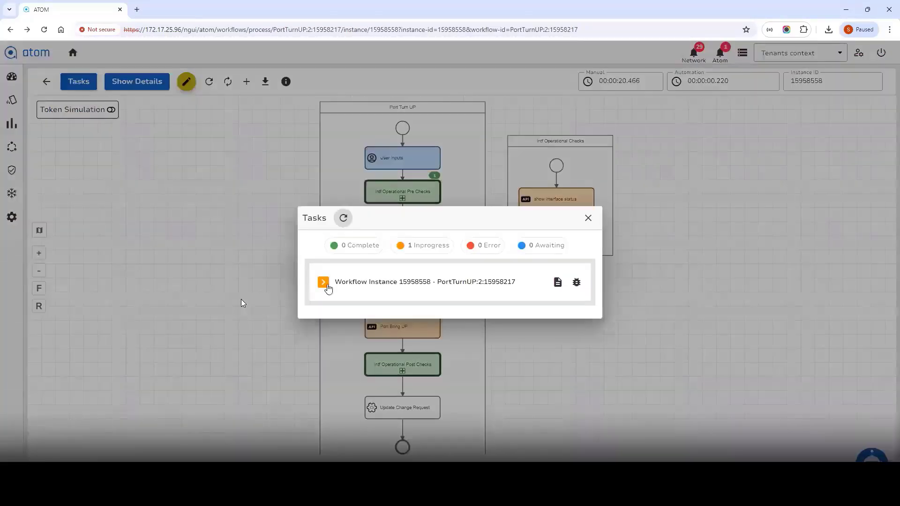
click(323, 283)
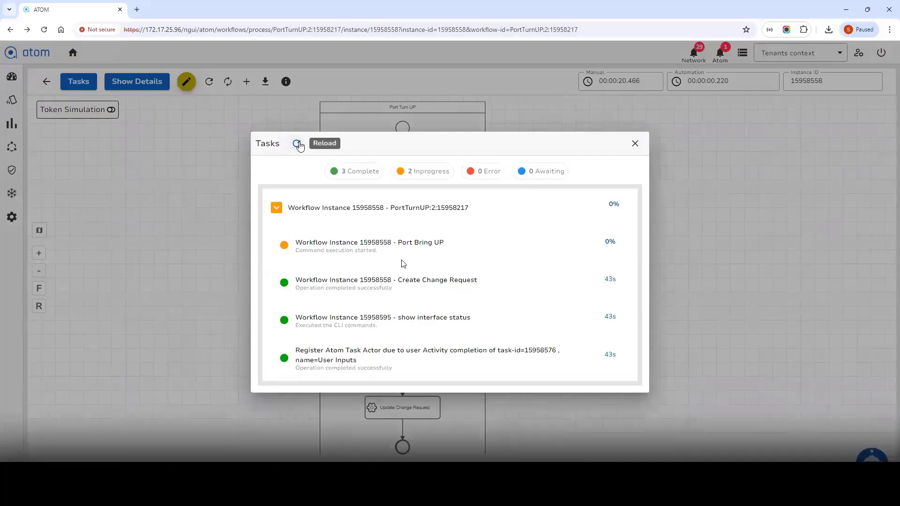
click(298, 144)
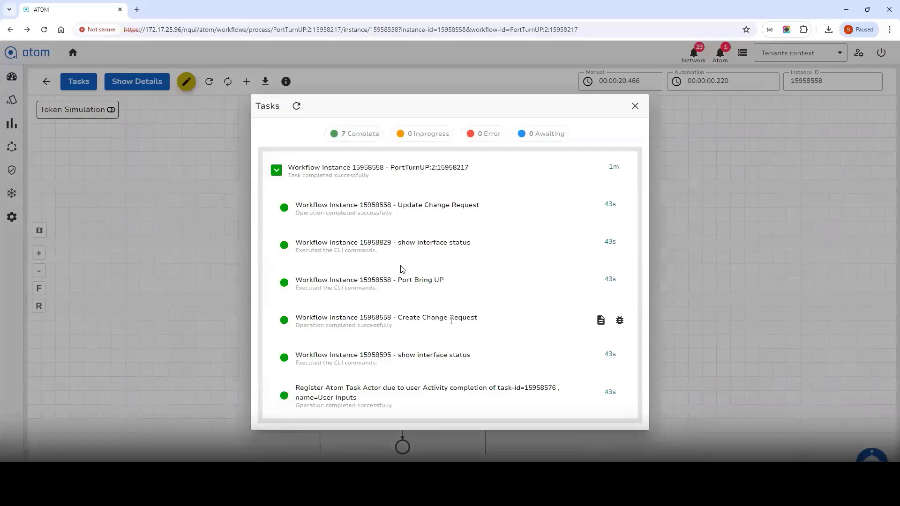
click(601, 321)
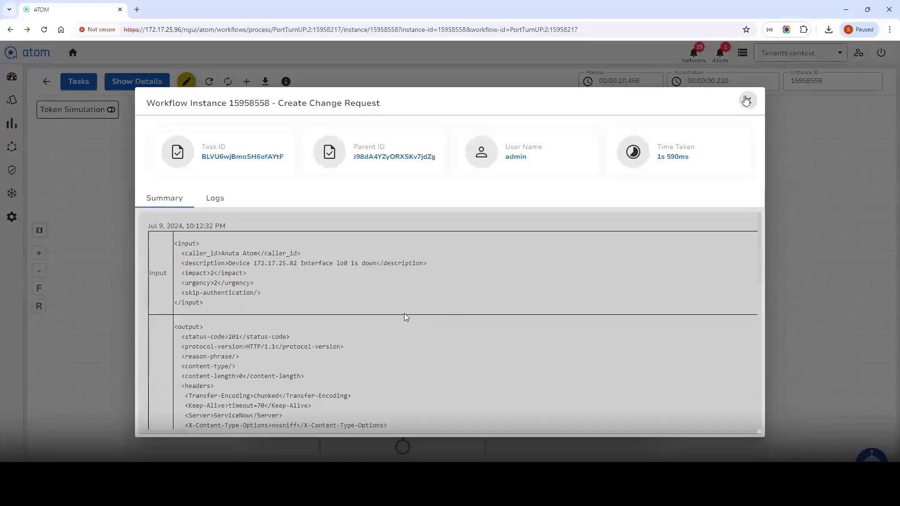
click(747, 101)
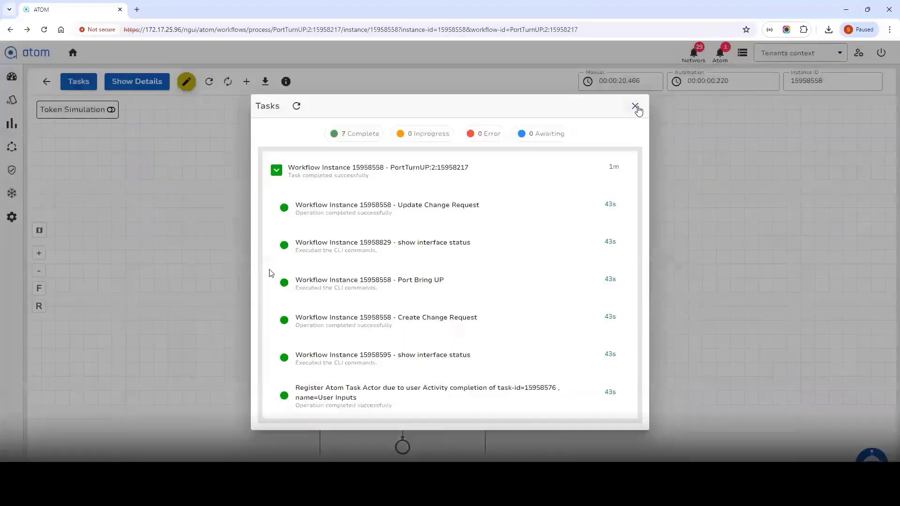
click(636, 107)
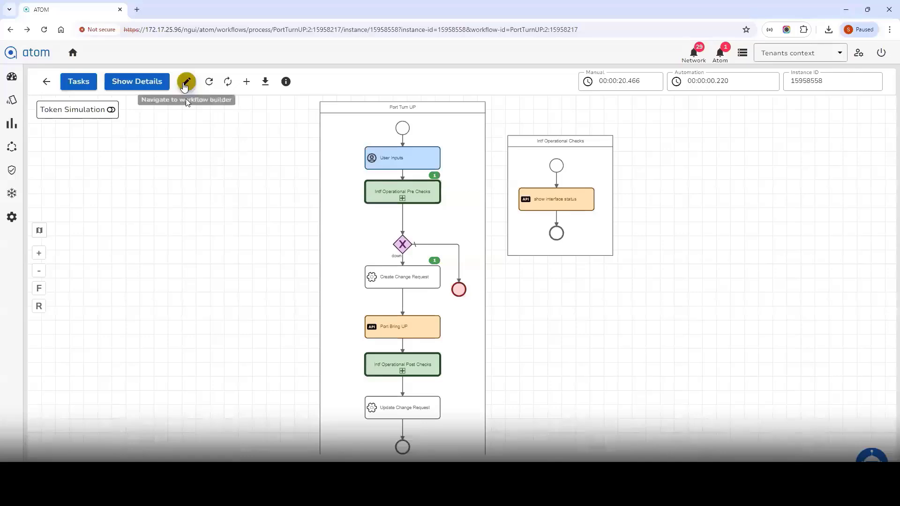
Step: Return to the workflow builder and open Port Turn UP.bpmn for editing
click(186, 85)
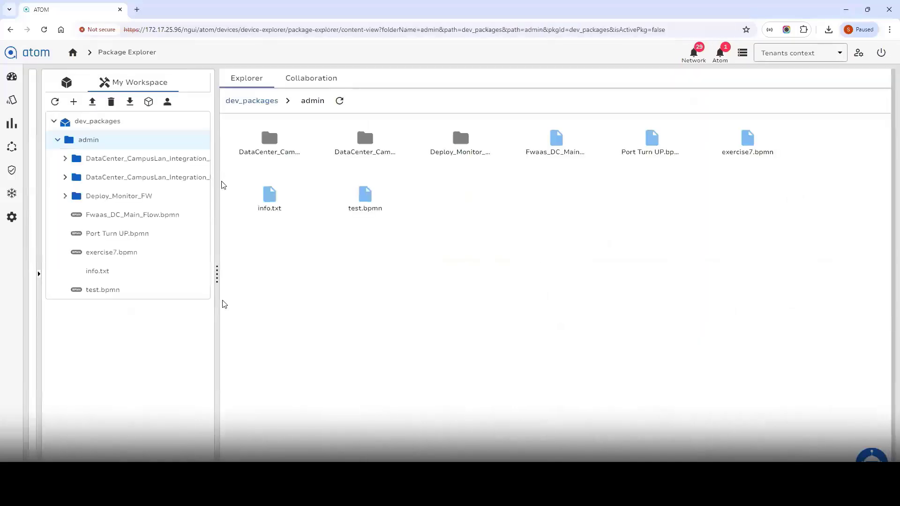
click(106, 234)
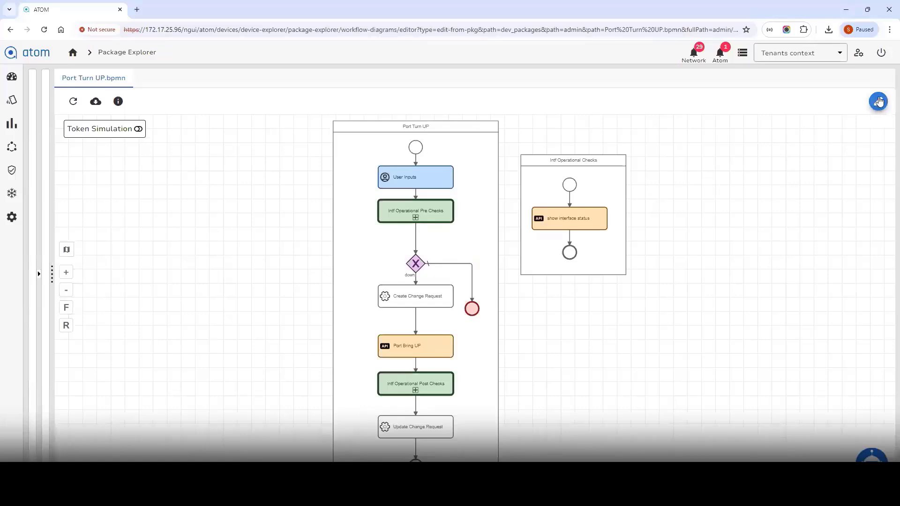
click(879, 101)
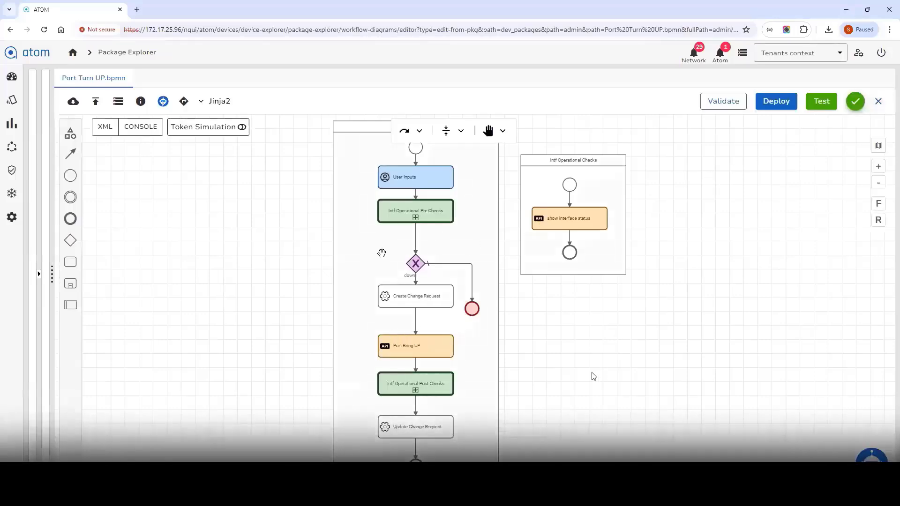